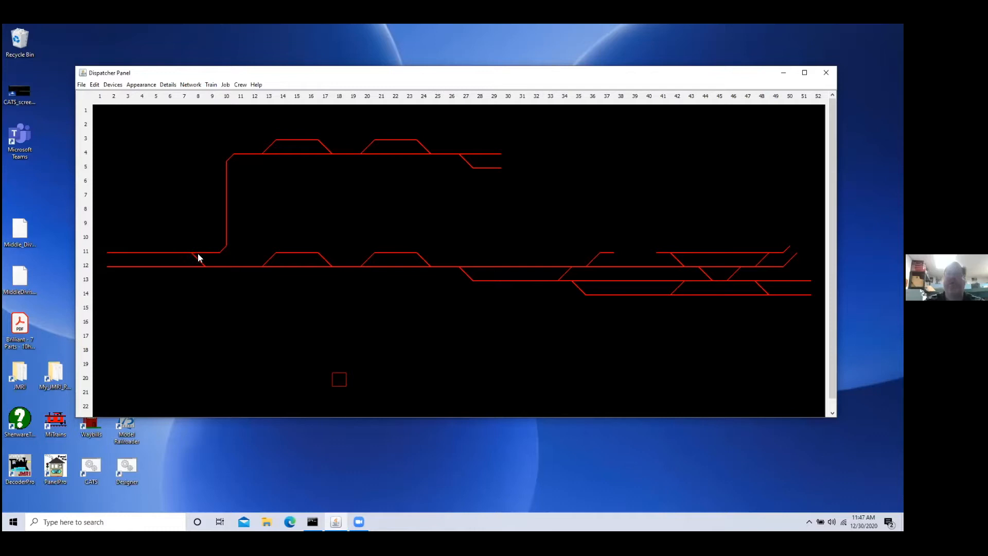
Step: Label the tile at column 8, row 15 "ALPHA" with position CENT and the Grid Labels font
left_click(198, 312)
left_click(167, 86)
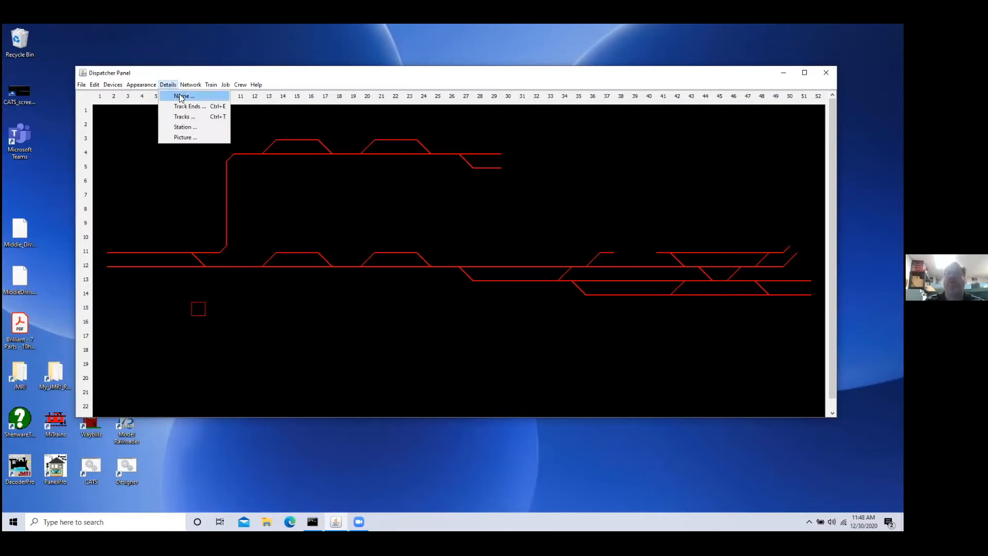
left_click(181, 97)
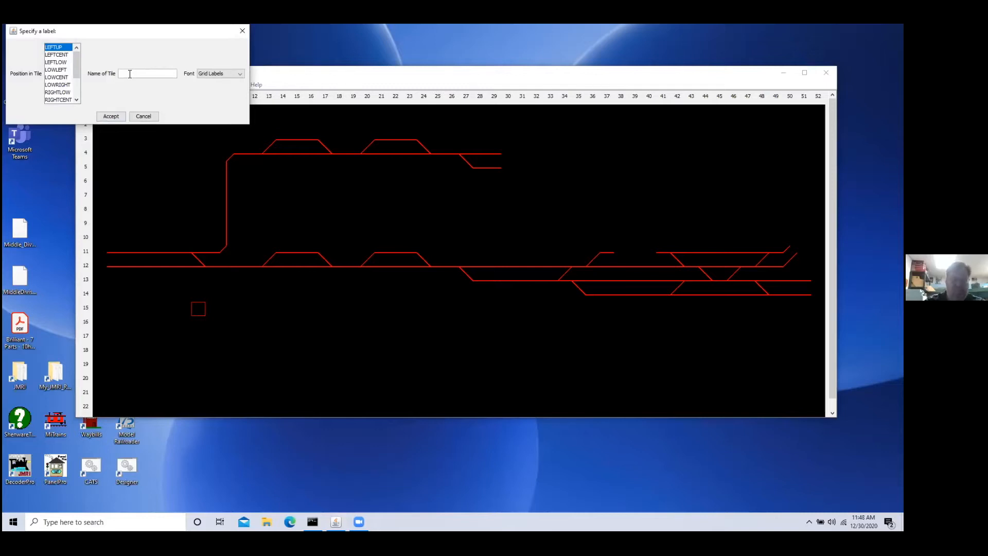
type("ALPHA")
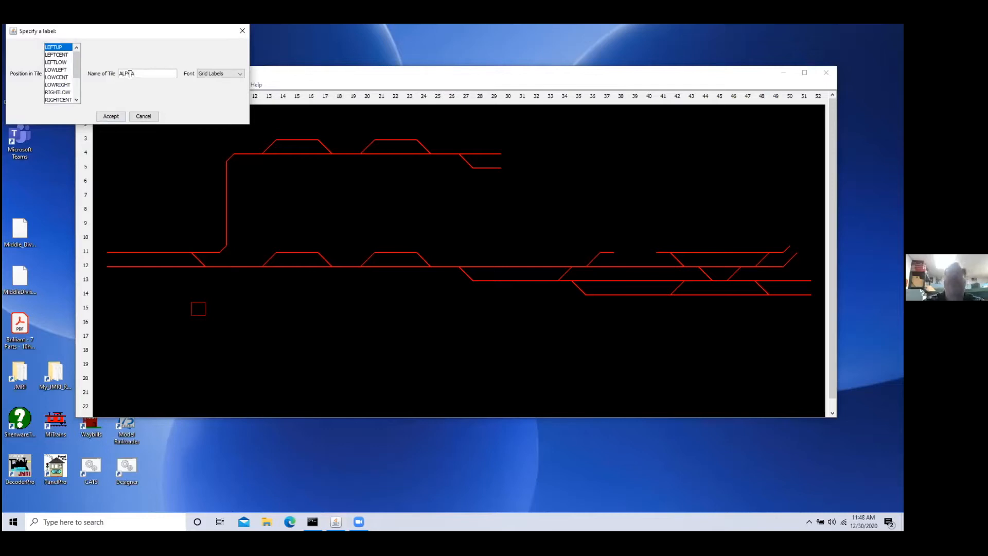
left_click(227, 74)
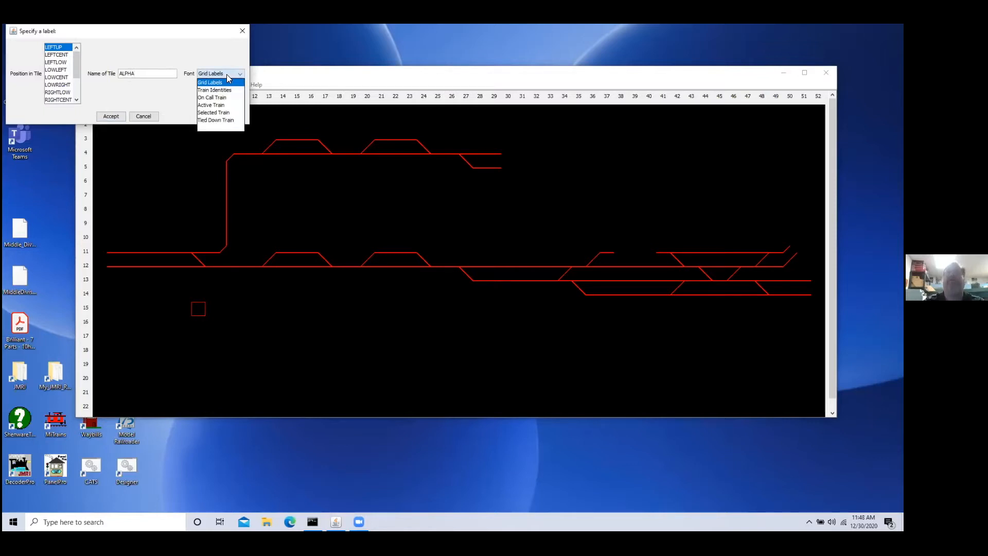
left_click(148, 89)
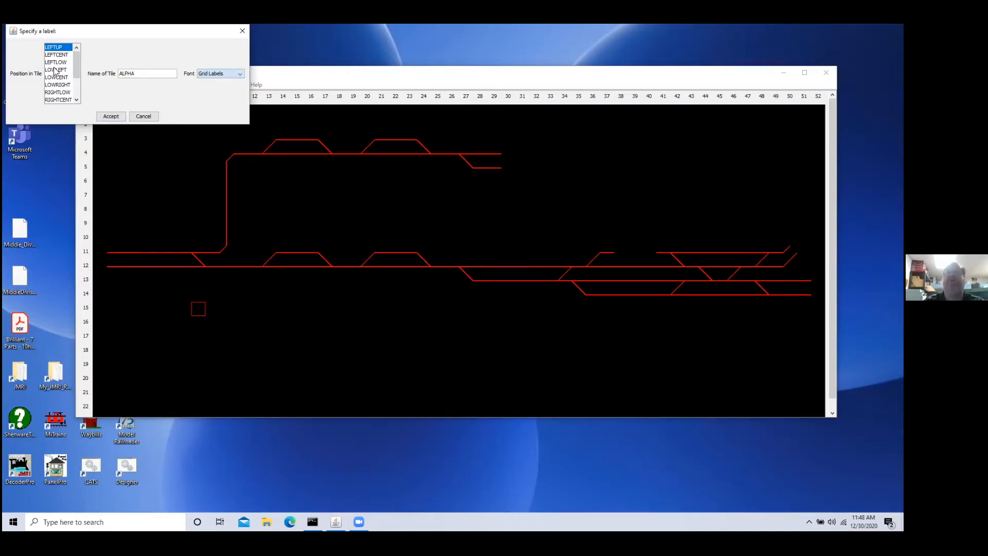
scroll(76, 99, "down", 2)
left_click(61, 101)
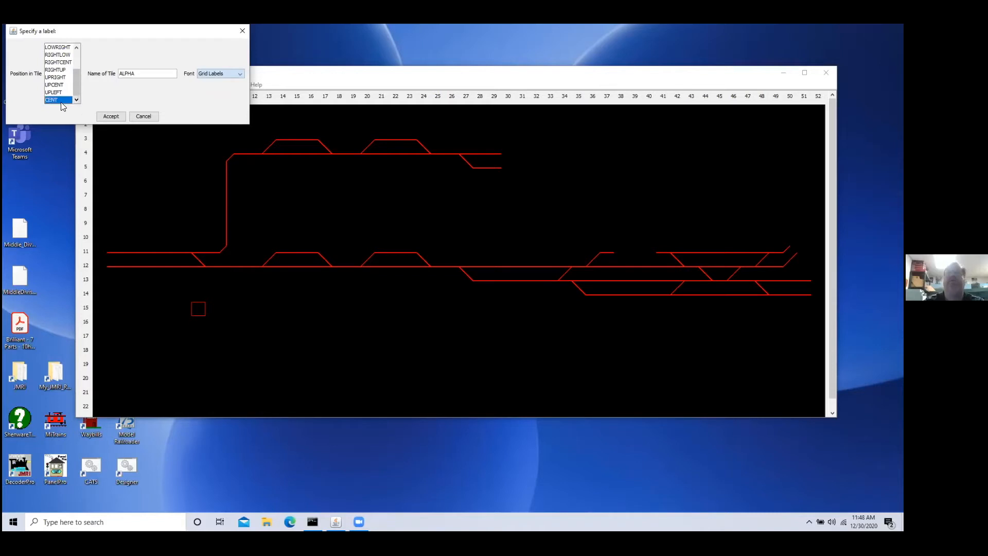
left_click(213, 76)
left_click(213, 76)
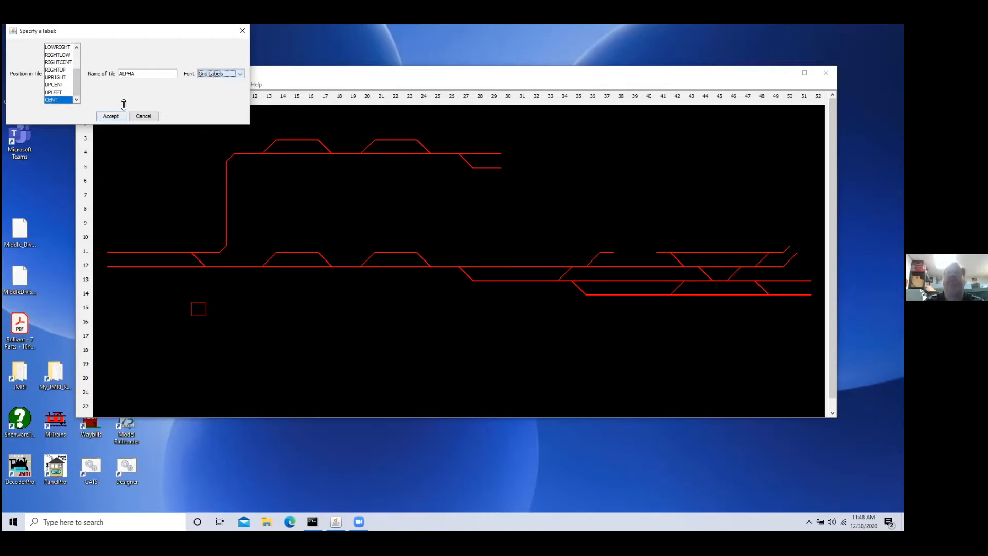
left_click(111, 117)
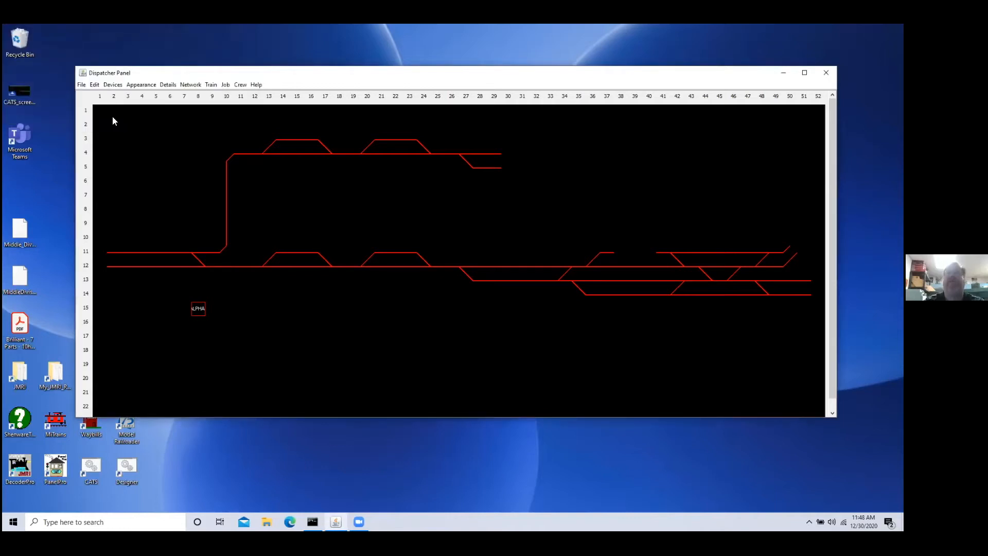
Step: Label the tile at column 13, row 15 "BRAVO" with position CENT and the Grid Labels font
left_click(262, 314)
left_click(167, 84)
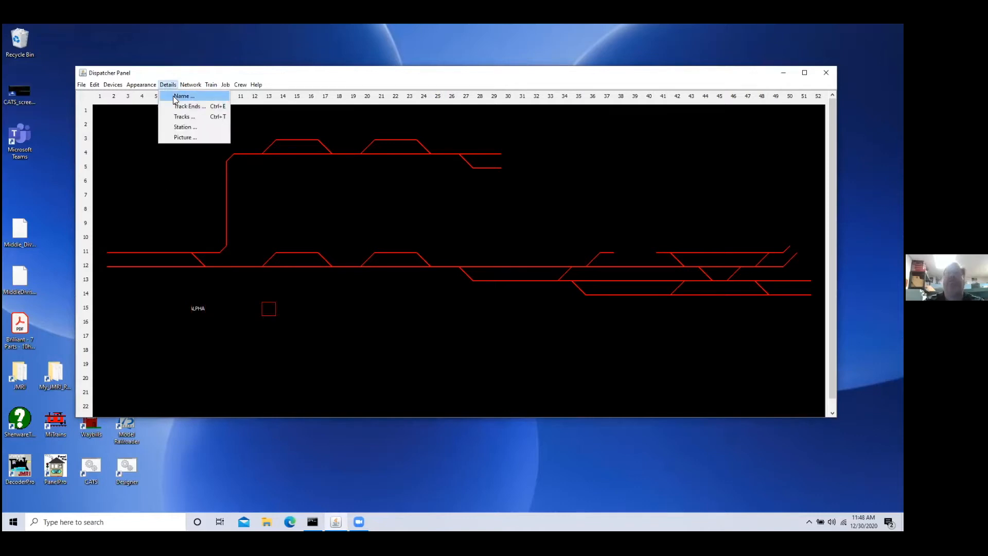
left_click(172, 96)
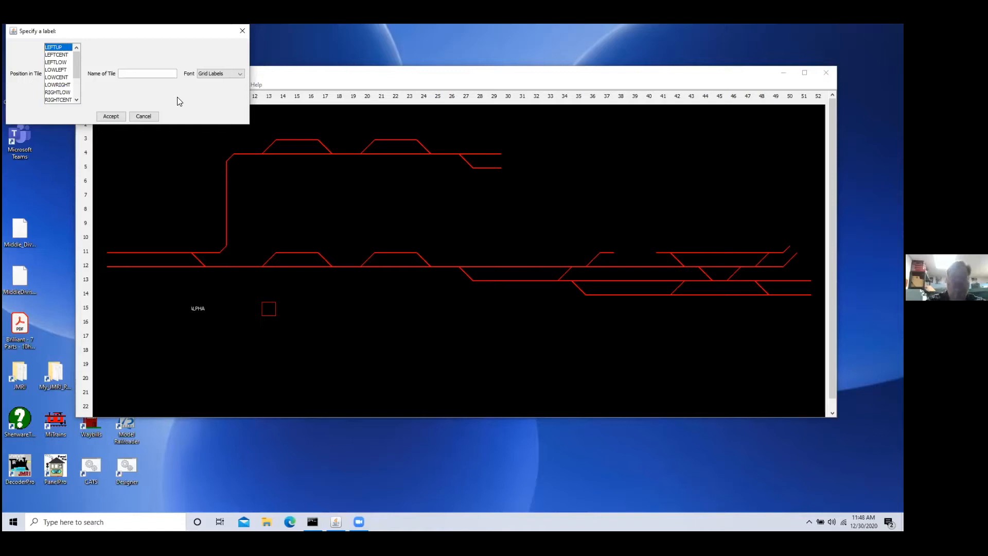
left_click(141, 71)
type("BRAVO")
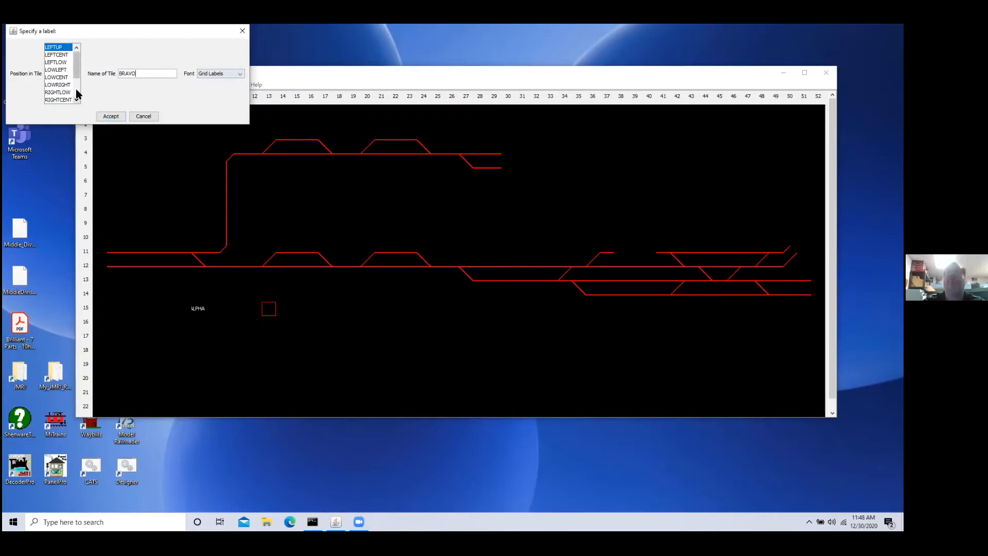
scroll(75, 95, "down", 2)
left_click(109, 115)
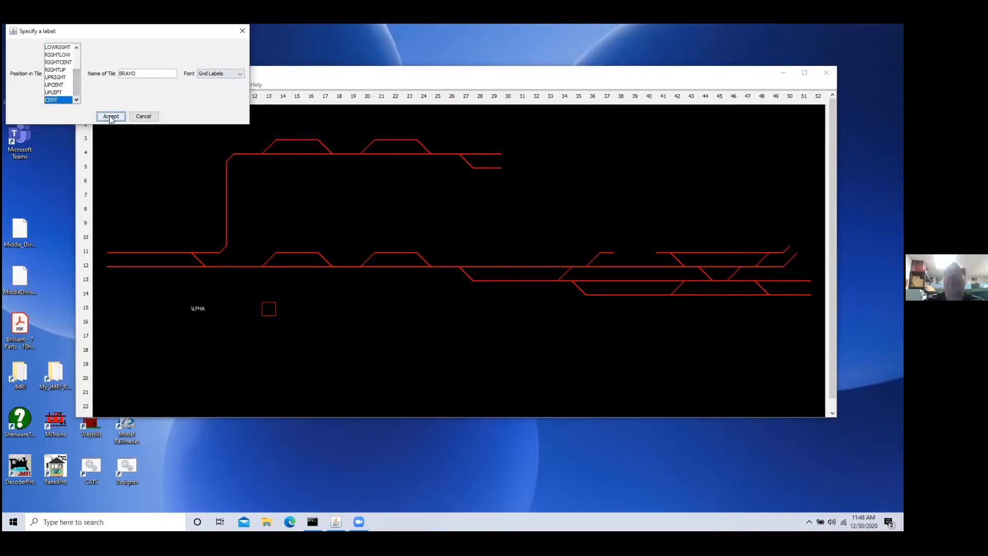
Step: Label the tile at column 17, row 15 "CHARLIE" with position CENT and the Grid Labels font
left_click(330, 310)
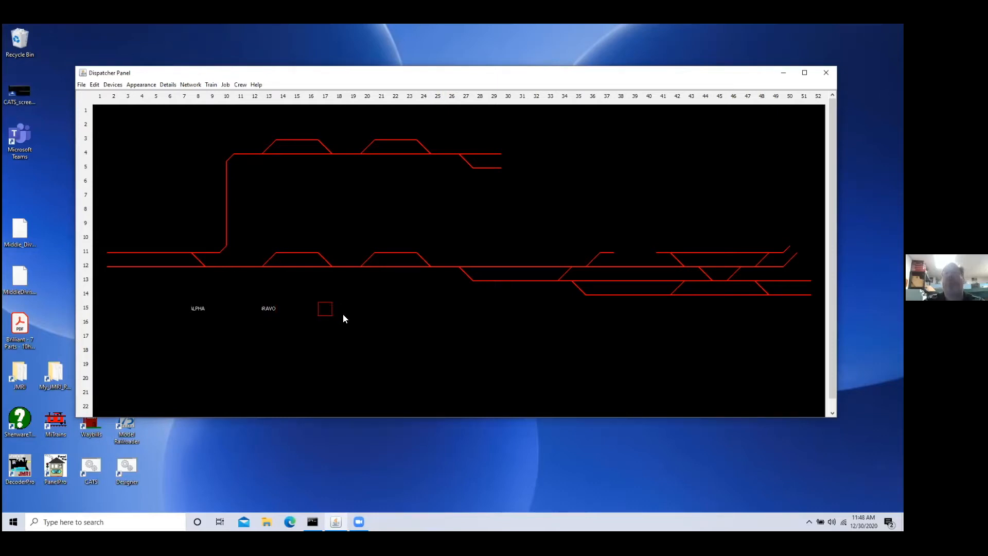
left_click(167, 84)
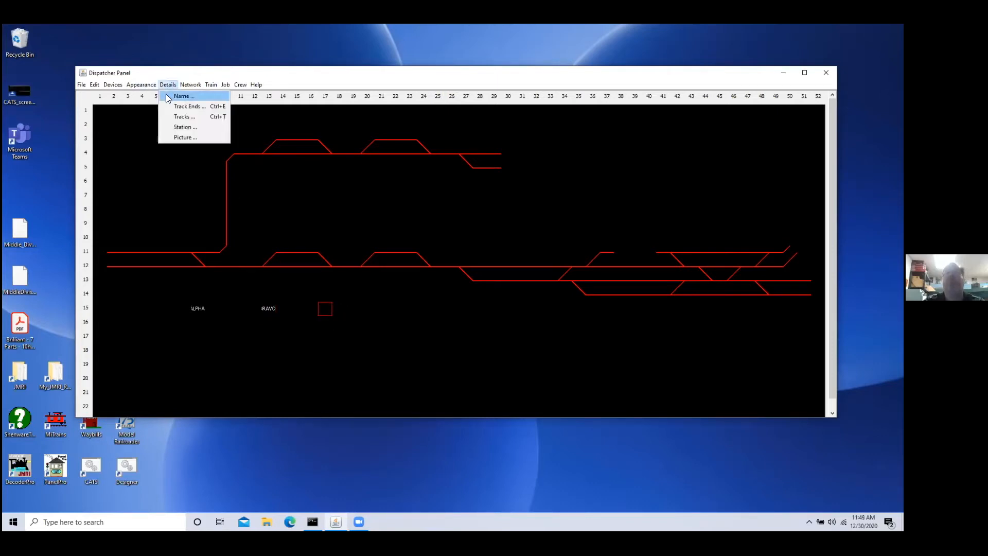
left_click(180, 96)
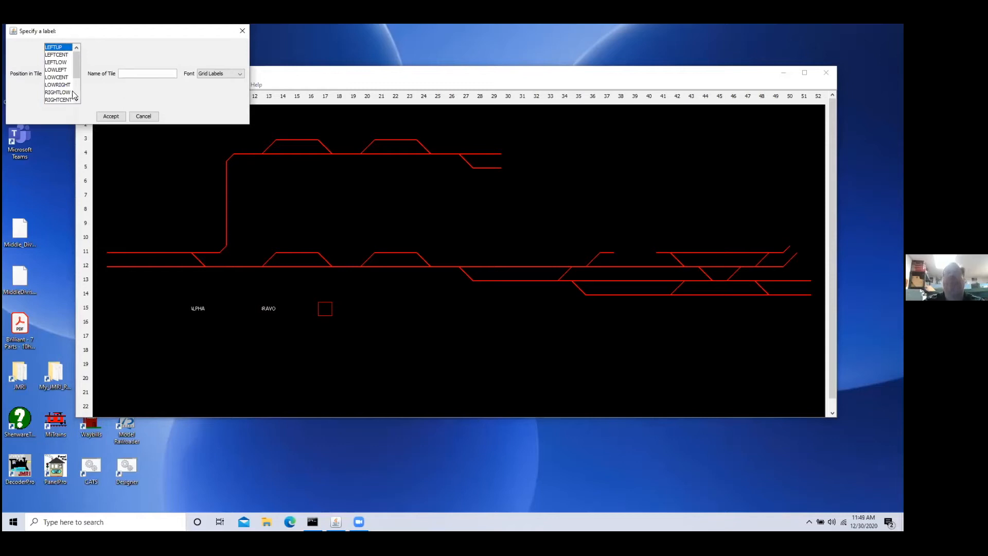
scroll(72, 90, "down", 2)
left_click(58, 100)
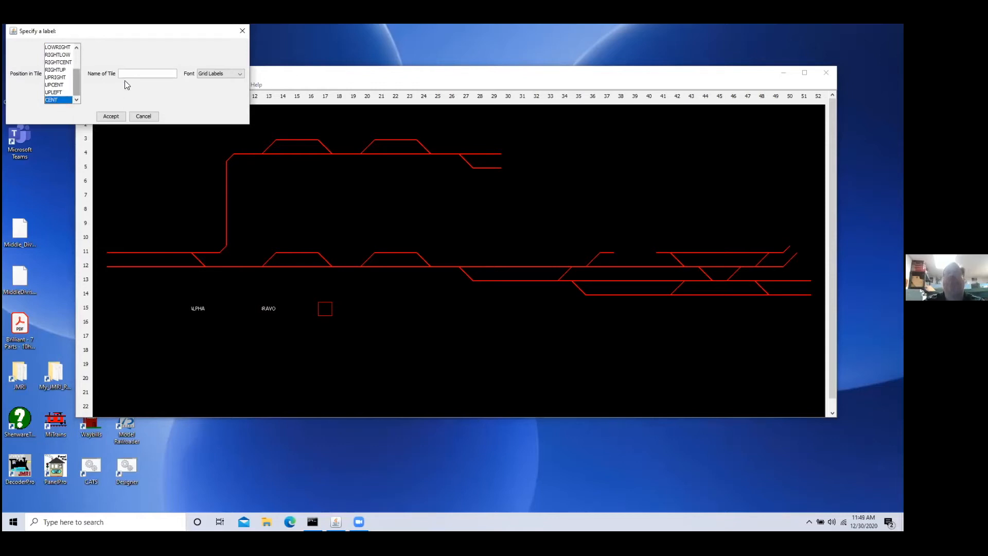
left_click(129, 75)
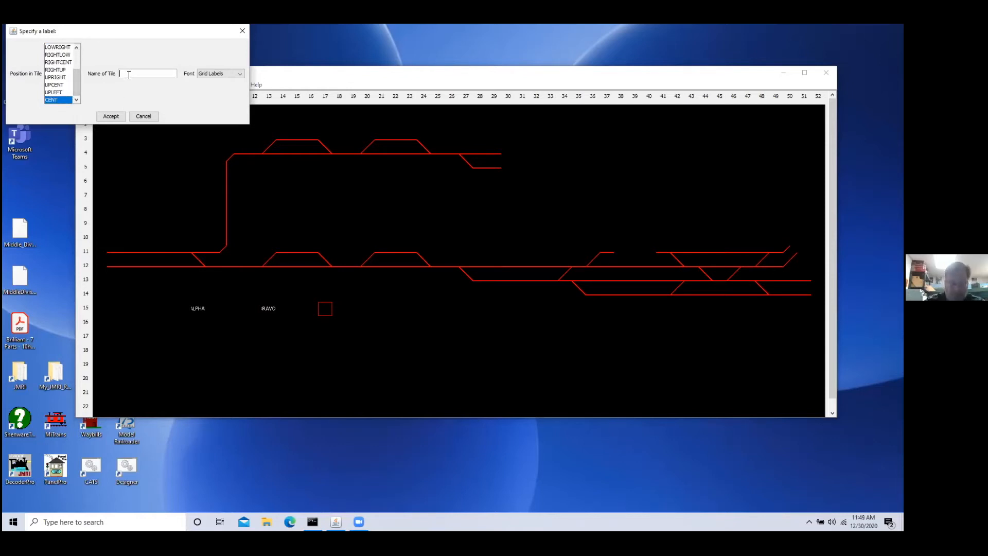
type("CHARLIE")
left_click(124, 119)
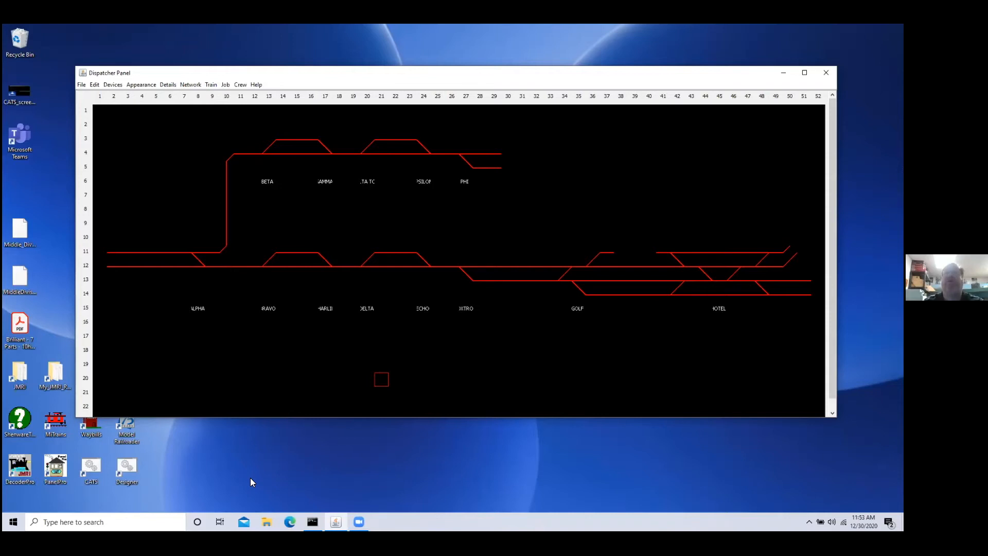
Step: Add a new font entry named "City Name" to the panel's font list
left_click(139, 86)
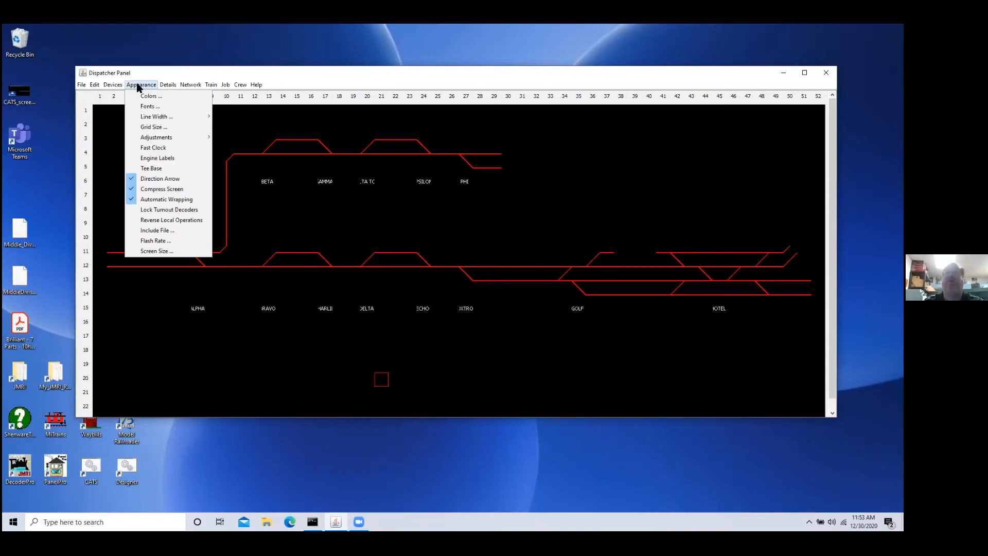
left_click(151, 107)
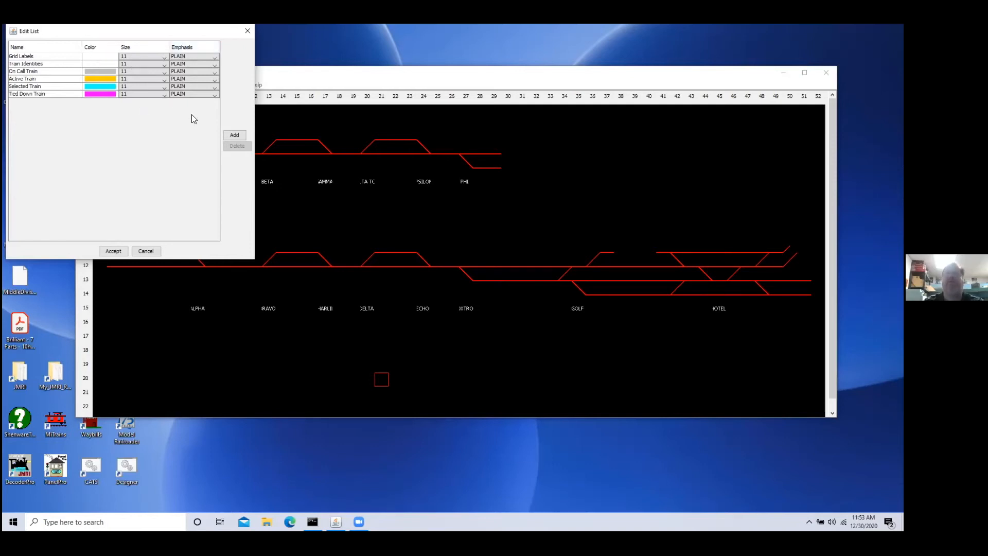
left_click(234, 135)
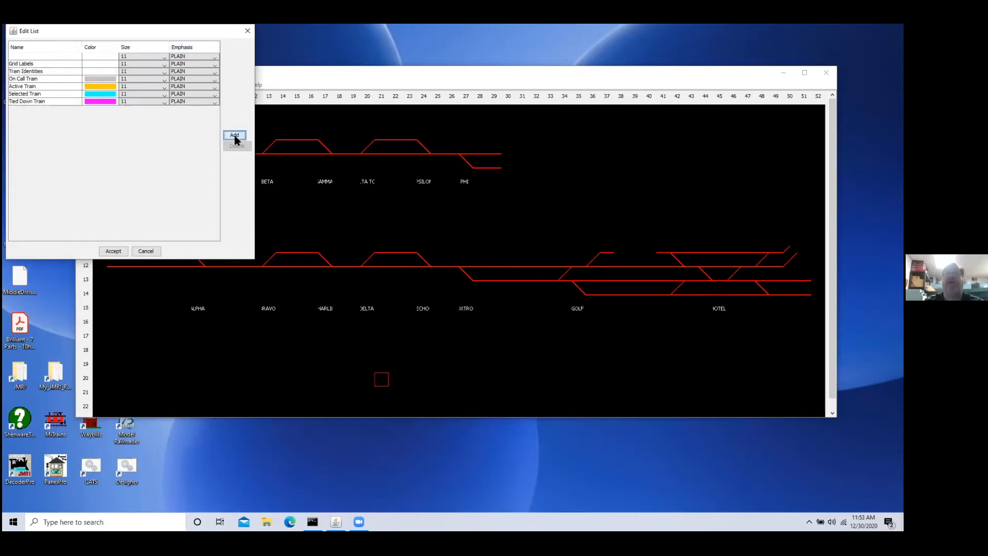
left_click(18, 57)
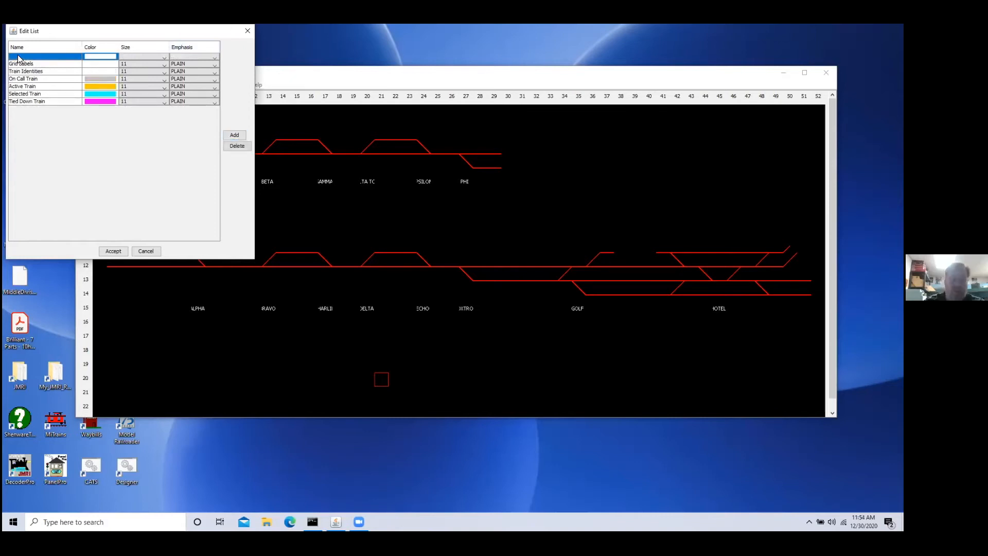
type("Cit")
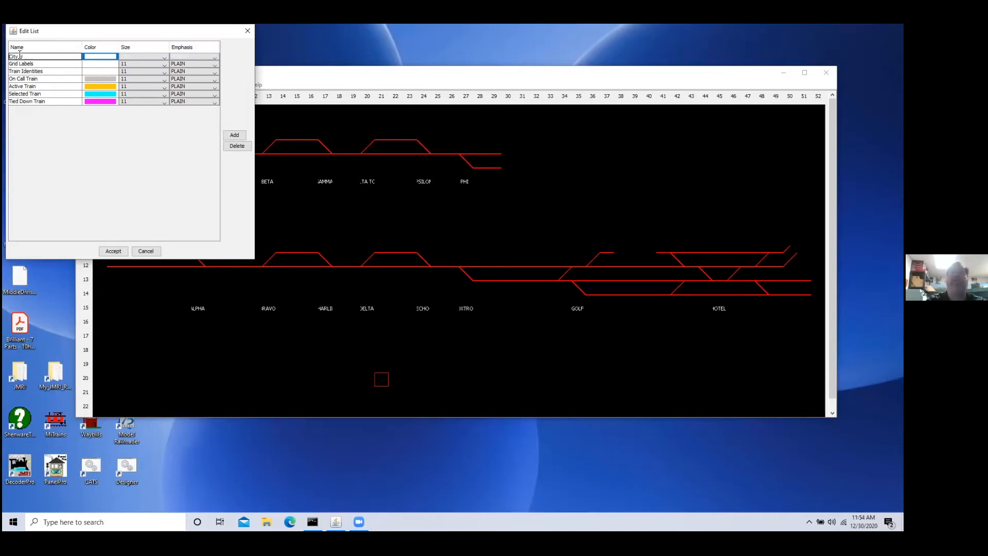
type("y Name")
key("Return")
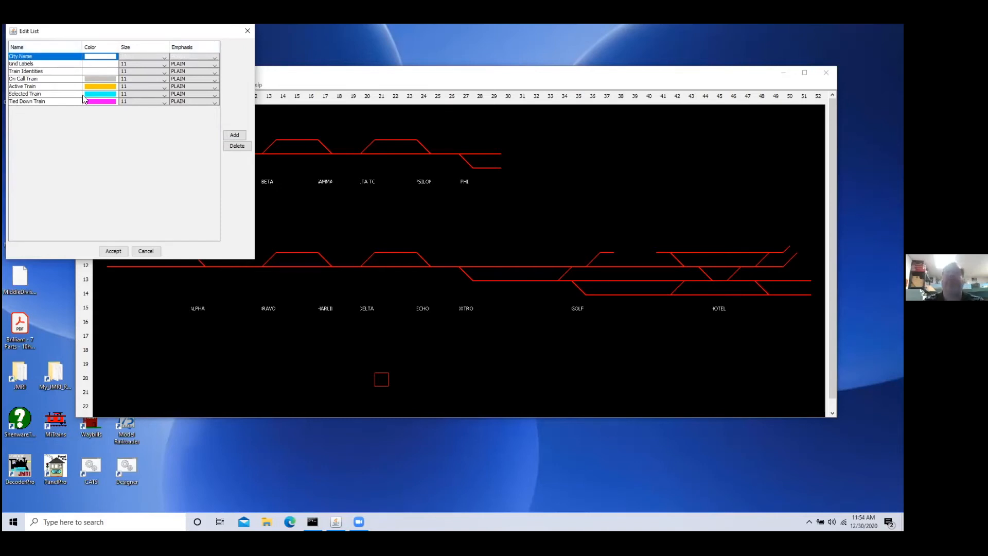
Step: Set the City Name font's color to a dark green swatch
left_click(109, 58)
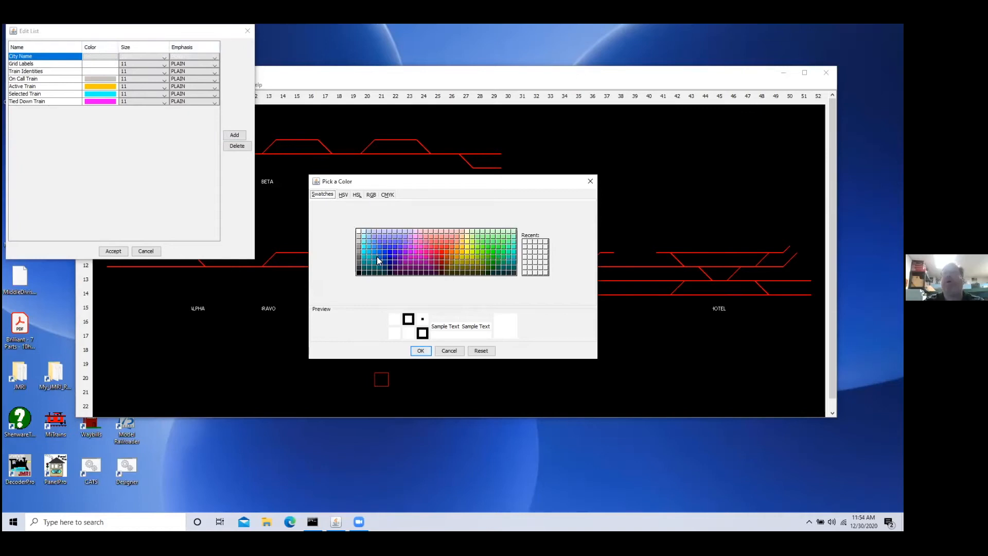
left_click(500, 264)
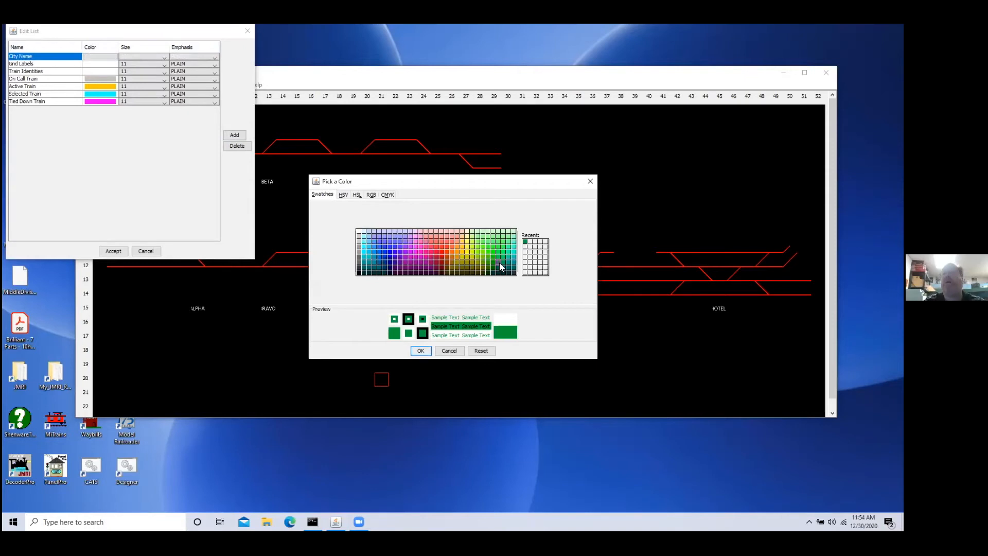
left_click(421, 351)
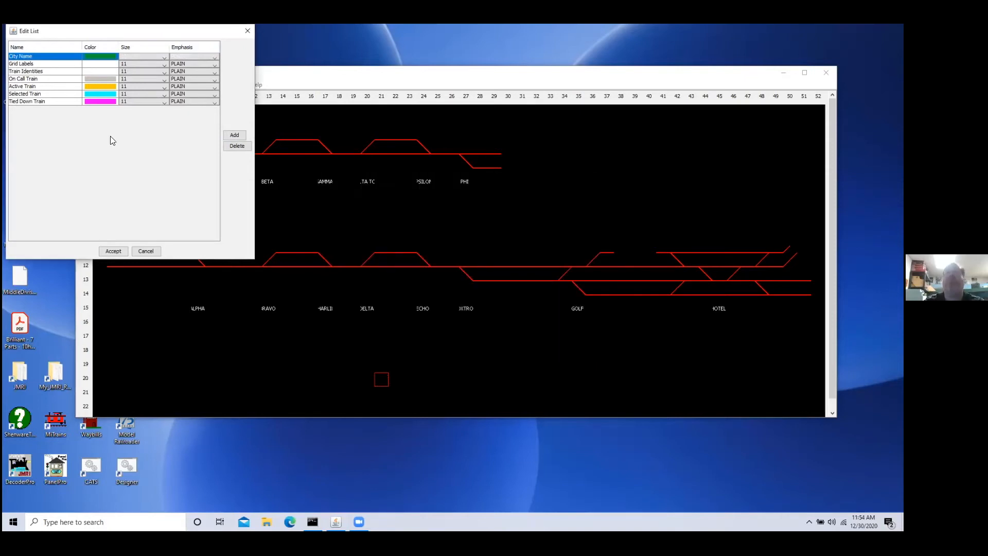
Step: Choose a larger size and PLAIN emphasis for the City Name font, and accept the font list
left_click(164, 58)
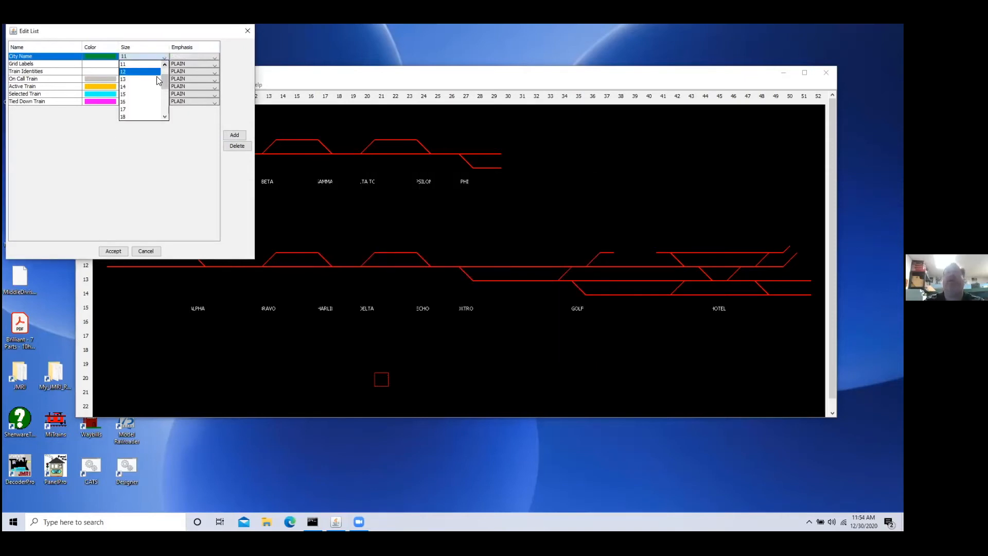
left_click(158, 92)
left_click(215, 59)
left_click(215, 61)
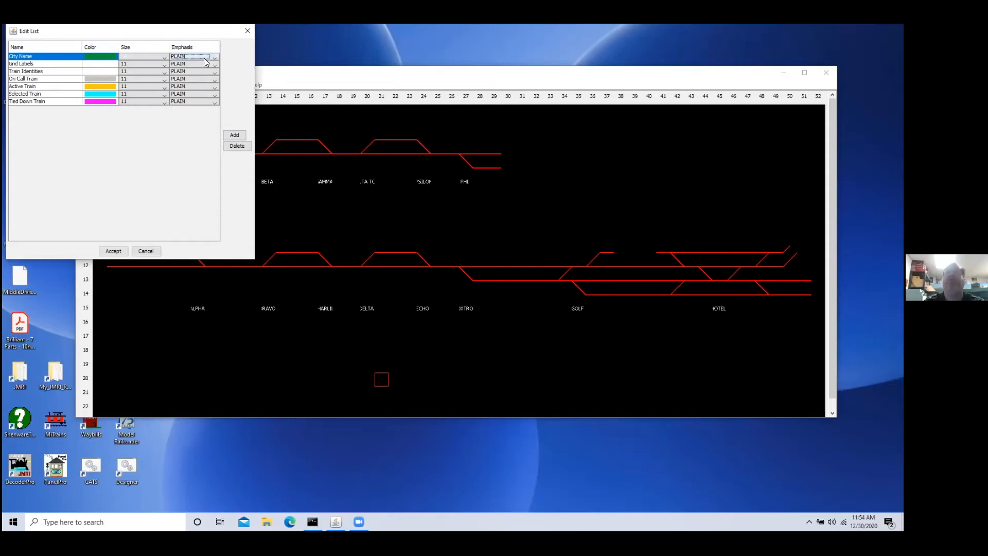
left_click(204, 58)
left_click(114, 252)
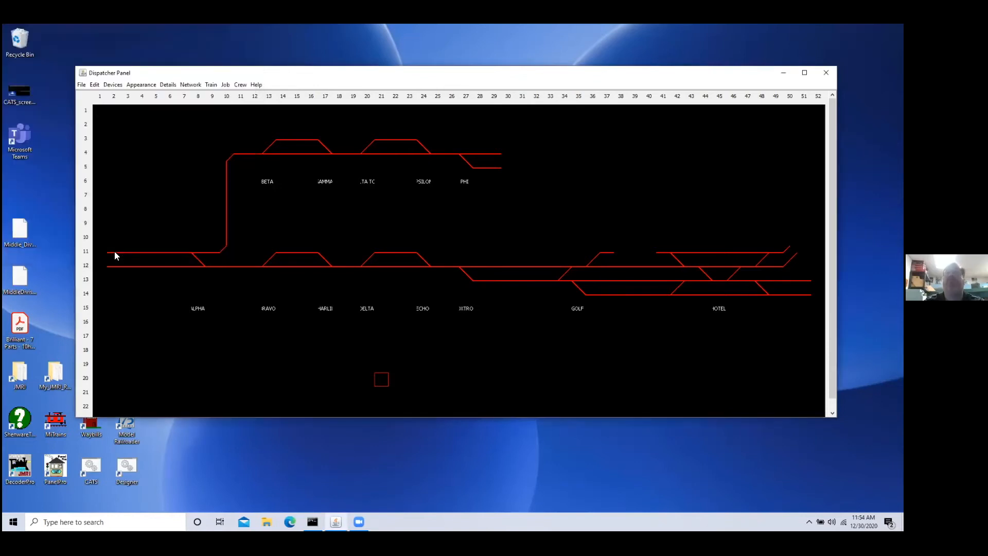
Step: Start a label for the tile at column 4, row 9 with position CENT and the City Name font
left_click(147, 228)
left_click(165, 85)
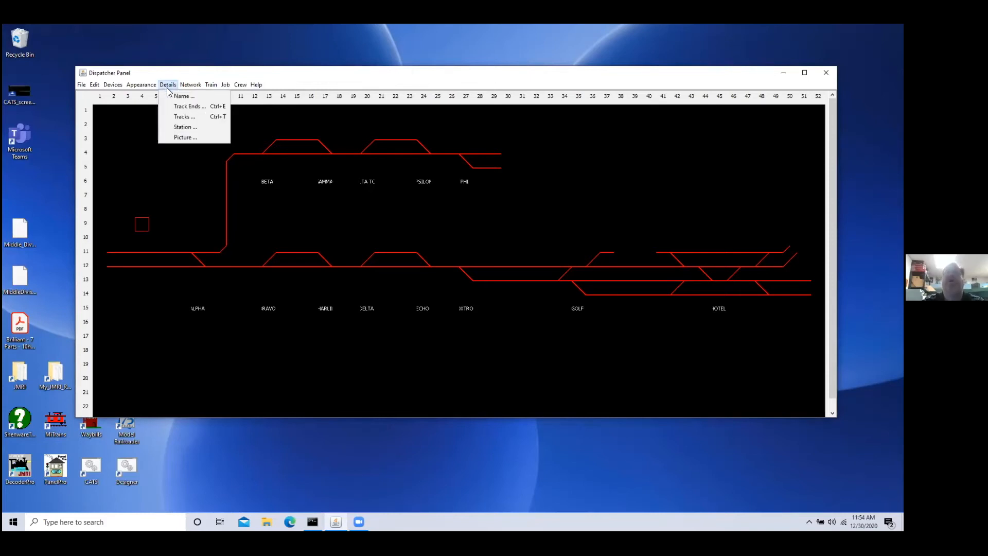
left_click(178, 96)
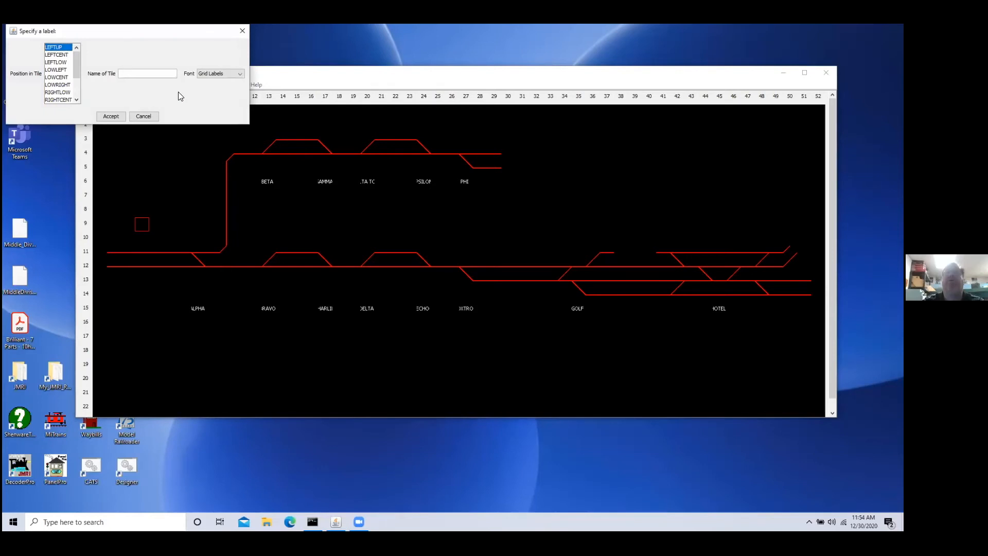
left_click(74, 89)
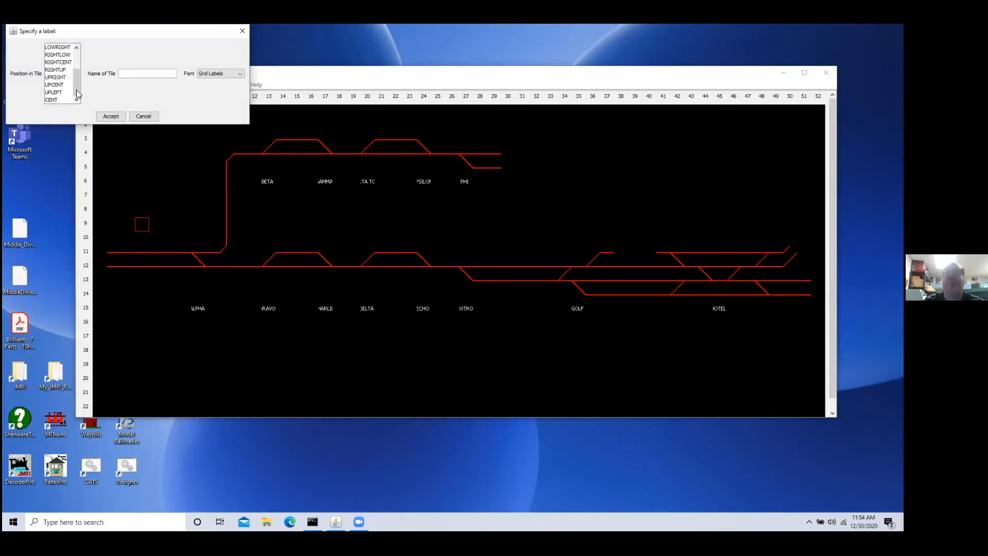
left_click(53, 99)
left_click(213, 73)
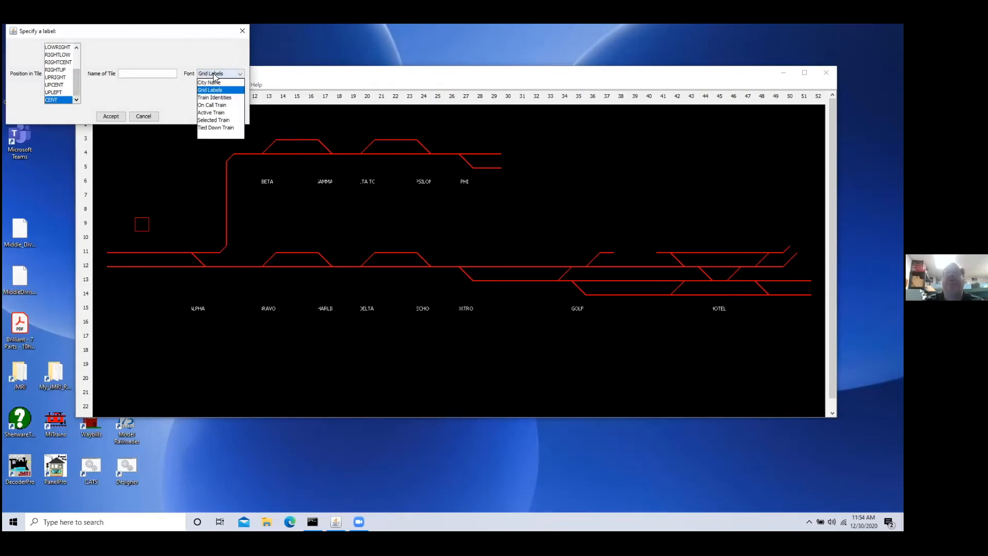
left_click(214, 82)
Step: Name the tile at column 4, row 9 "FIRST TOWN" and accept the label
left_click(125, 74)
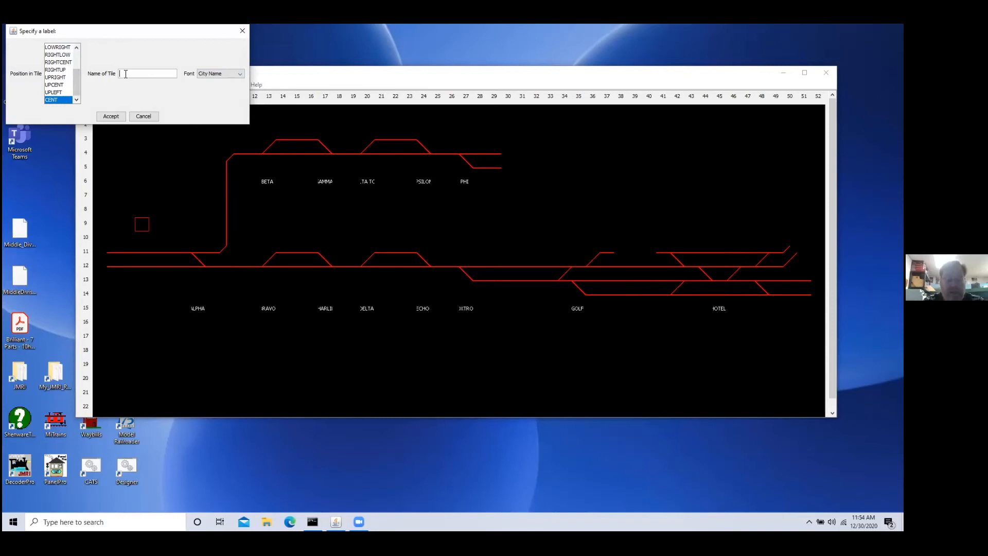
type("First T")
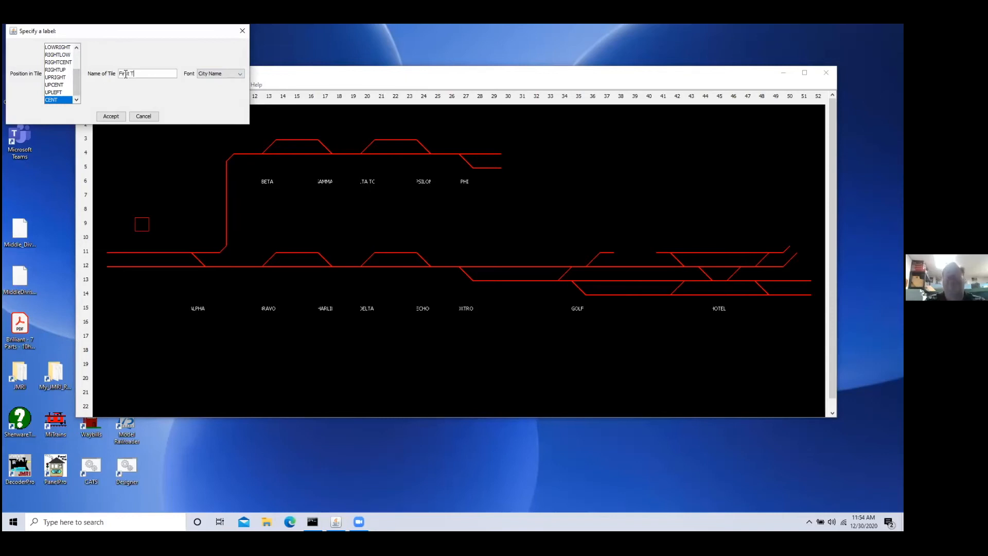
type("ow")
key("BackSpace")
key("BackSpace")
key("BackSpace")
key("BackSpace")
key("BackSpace")
key("BackSpace")
type("IRST TOWN")
left_click(115, 120)
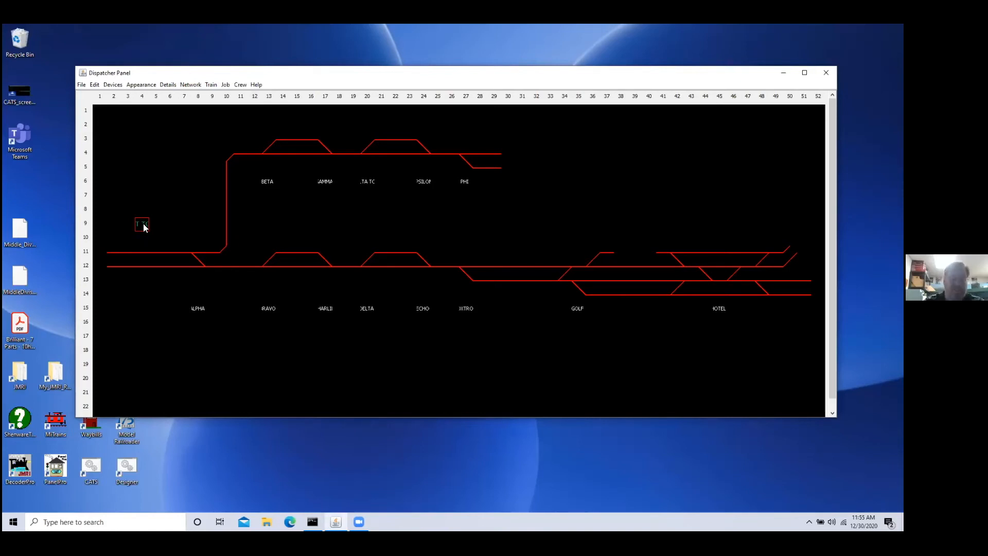
Step: Copy the FIRST TOWN label tile to columns 15, 22 and 39 of row 9
left_click(292, 231)
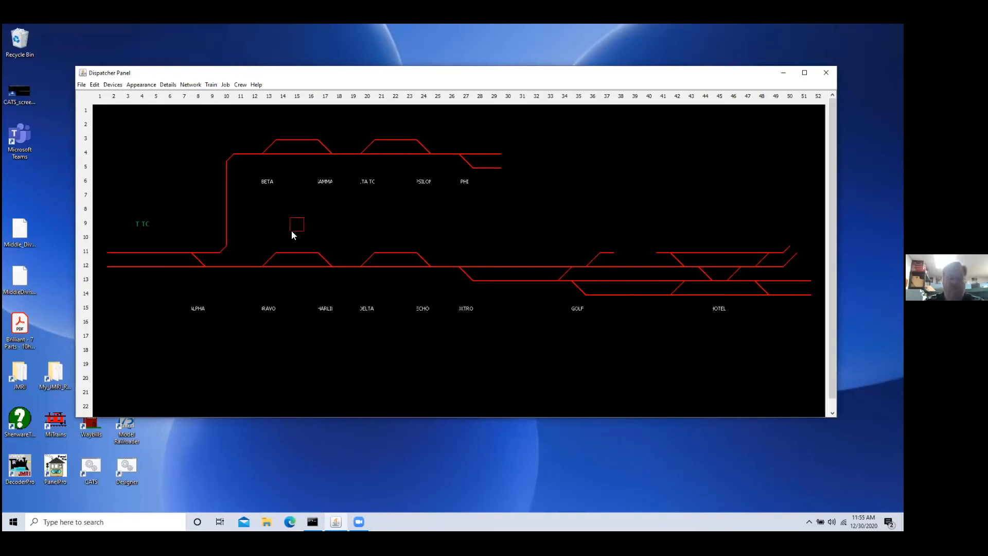
key("ctrl+v")
left_click(394, 226)
left_click(626, 228)
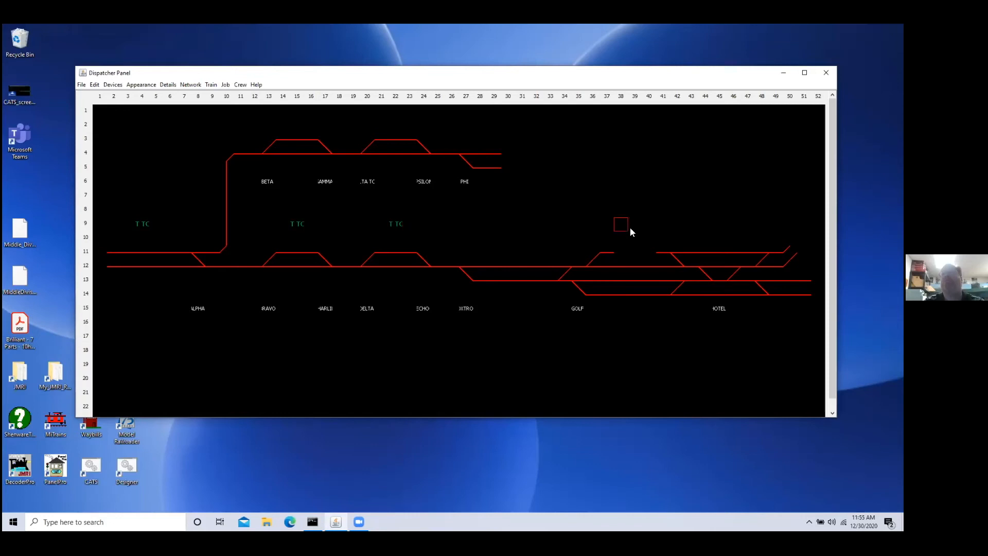
type("T TC")
Step: Rename the copied label at column 15, row 9 to "SECOND TOWN"
left_click(296, 225)
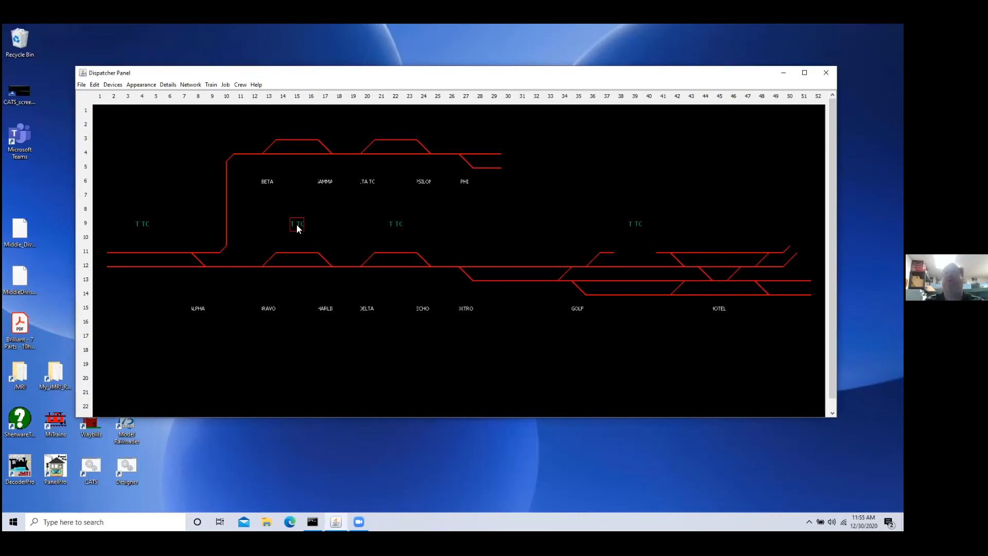
left_click(167, 86)
left_click(180, 97)
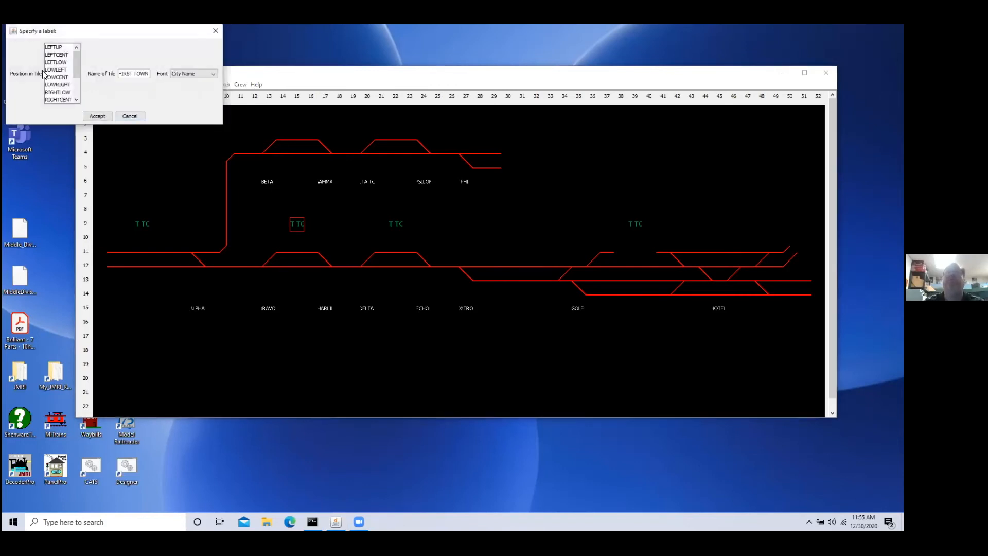
double_click(127, 74)
type("SECOND")
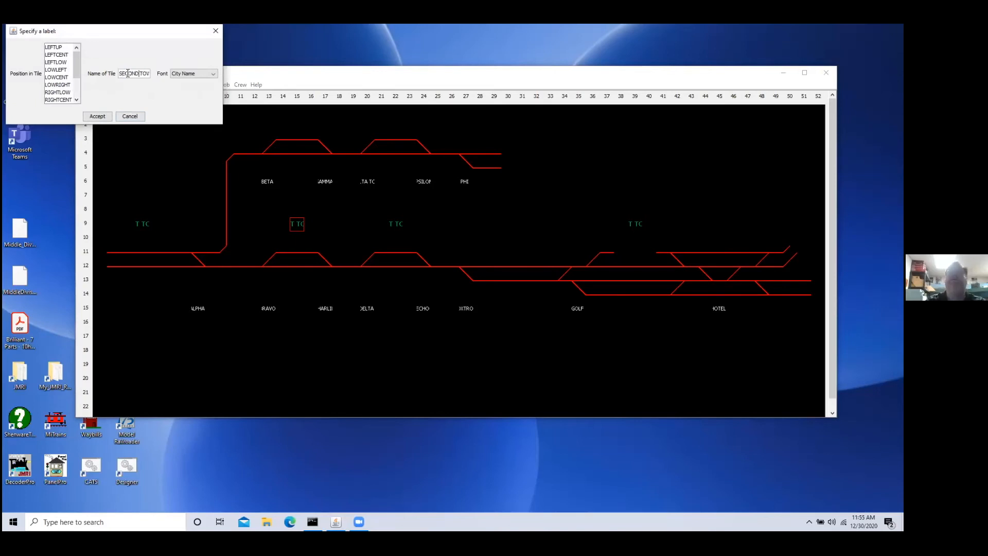
left_click(97, 116)
Step: Rename the copied label at column 22, row 9 to "THIRD TOWN"
left_click(397, 226)
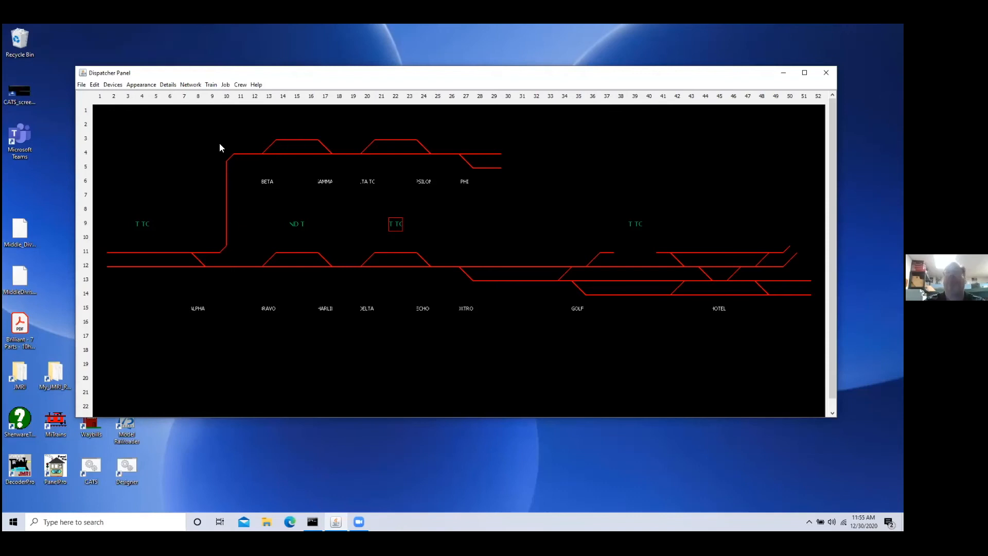
left_click(166, 84)
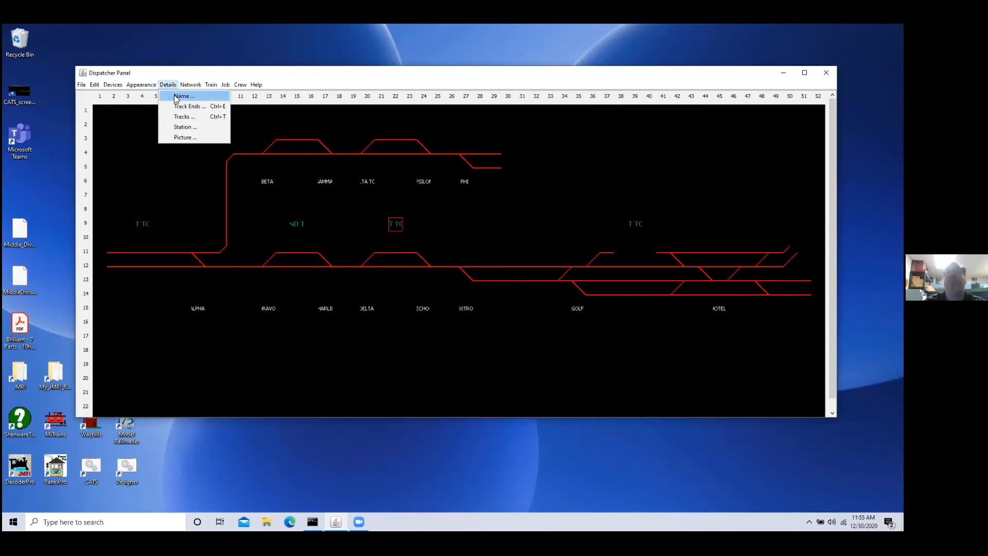
left_click(175, 96)
double_click(125, 74)
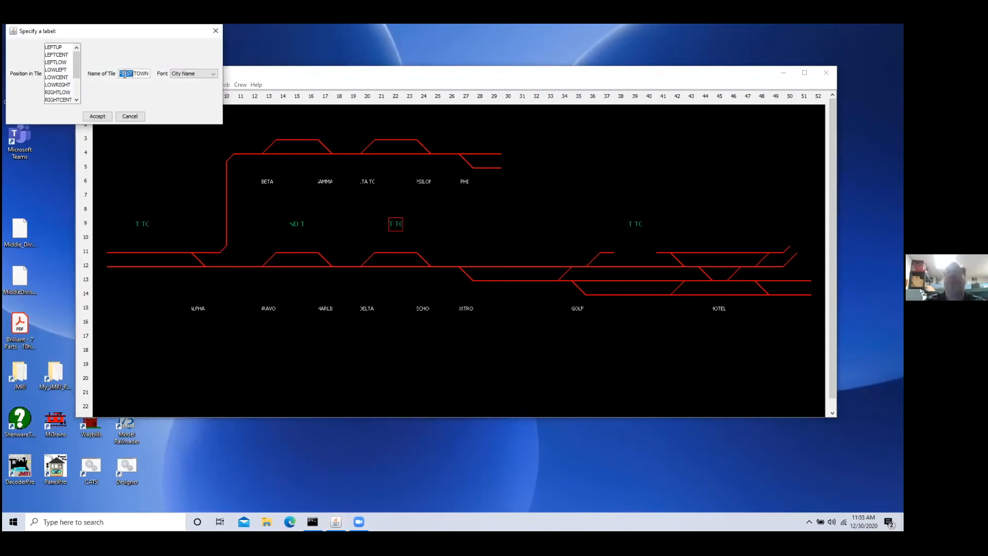
type("THIRD")
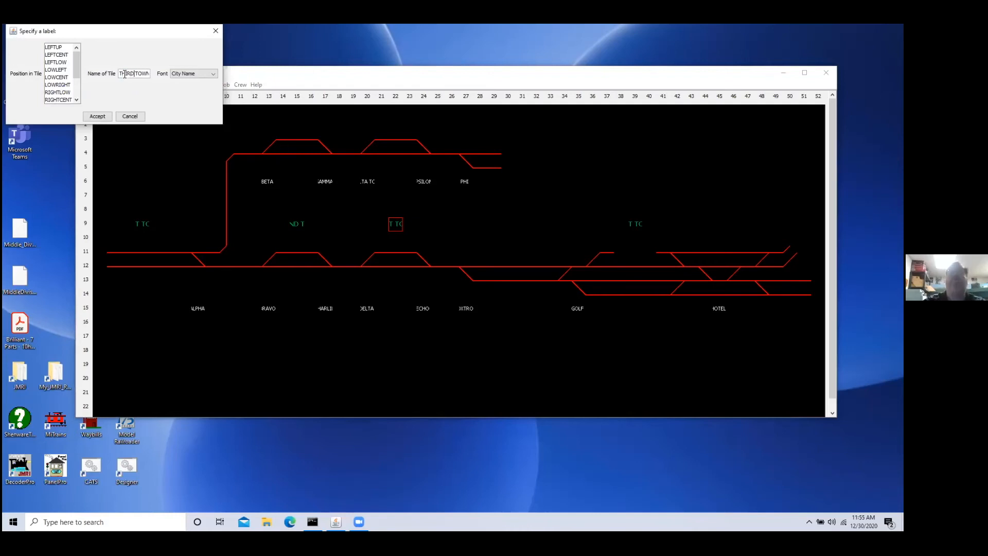
left_click(98, 116)
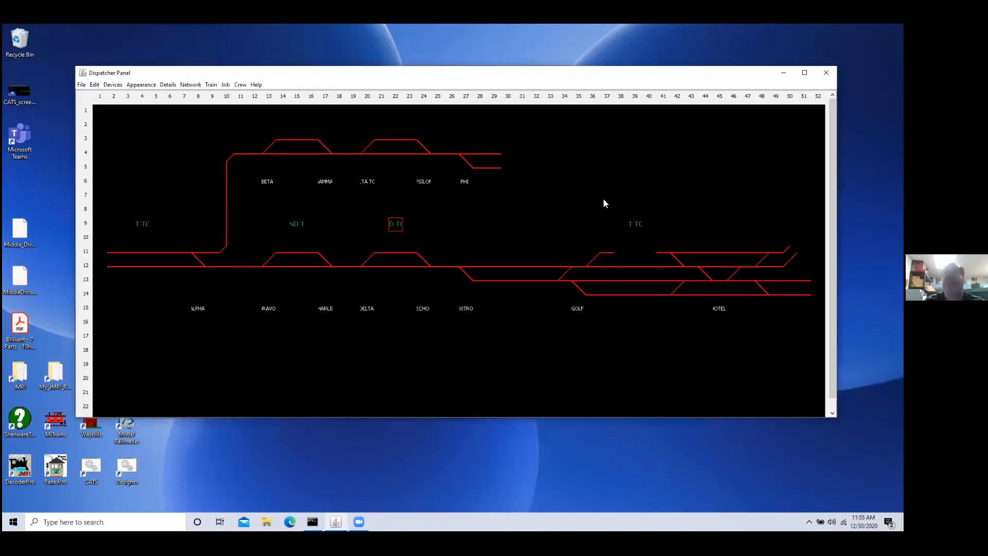
Step: Rename the copied label at column 39, row 9 to "MAIN TOWN"
left_click(638, 225, "shift")
left_click(638, 225)
left_click(170, 85)
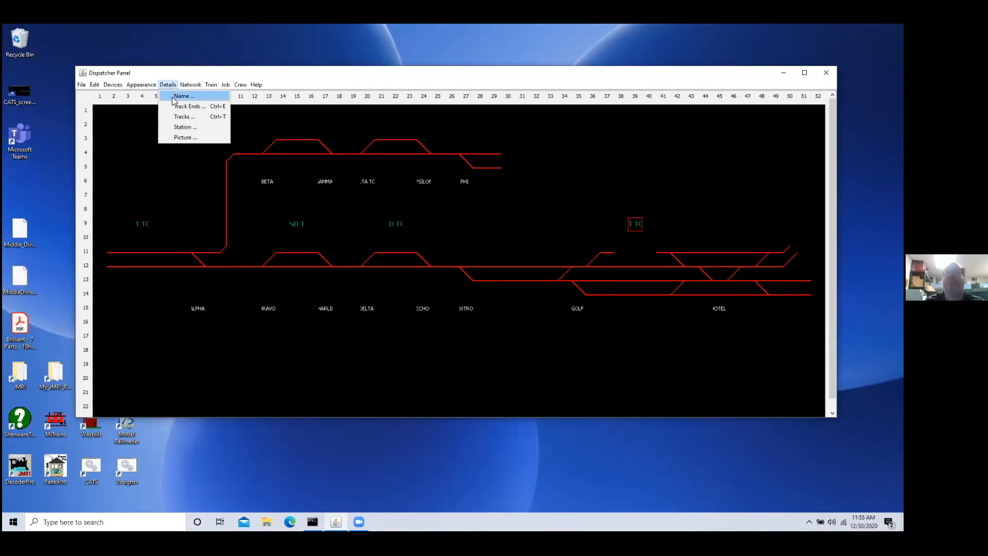
left_click(171, 96)
double_click(126, 75)
type("MAINTOWN")
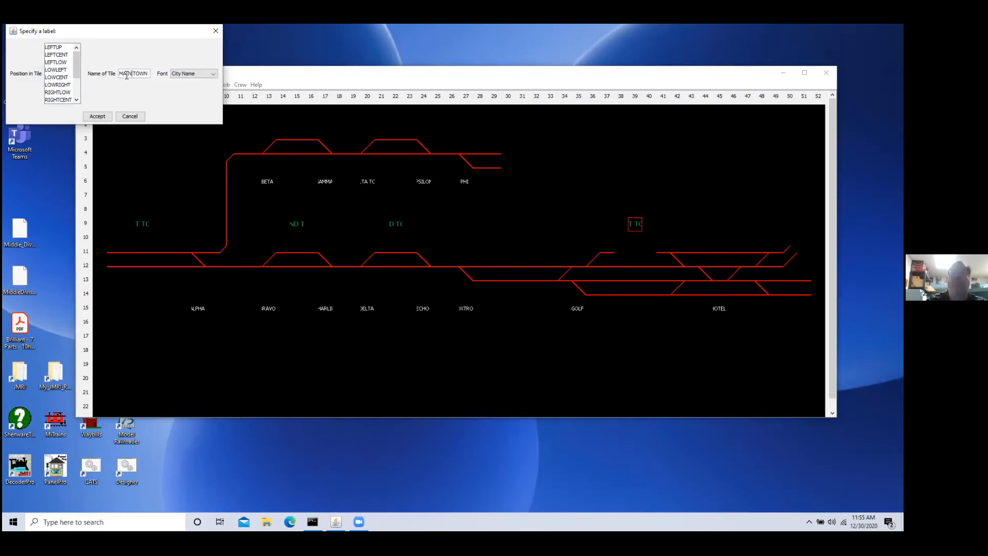
left_click(97, 117)
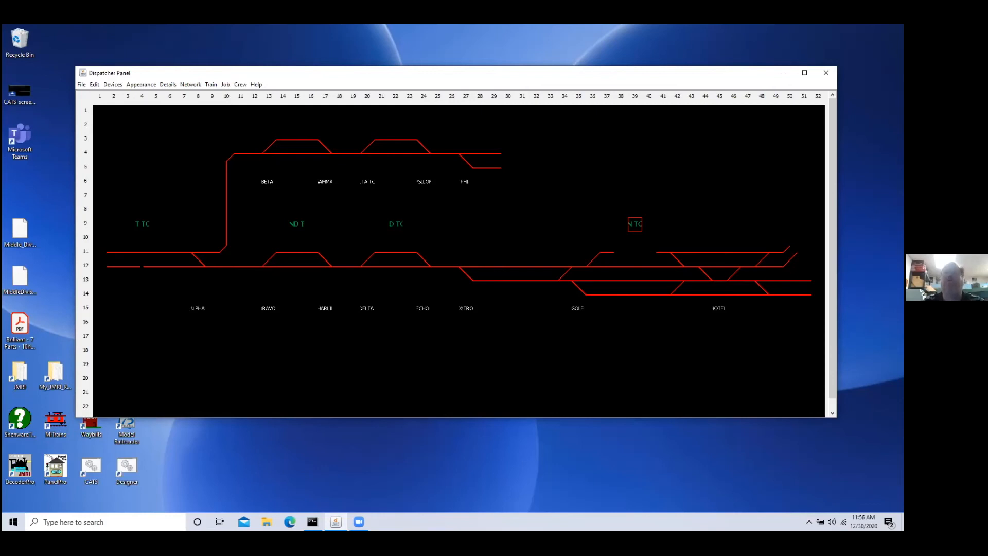
Step: Add a Depot station icon at position LOWCENT on the track tile at column 4, row 12
left_click(143, 267)
left_click(166, 85)
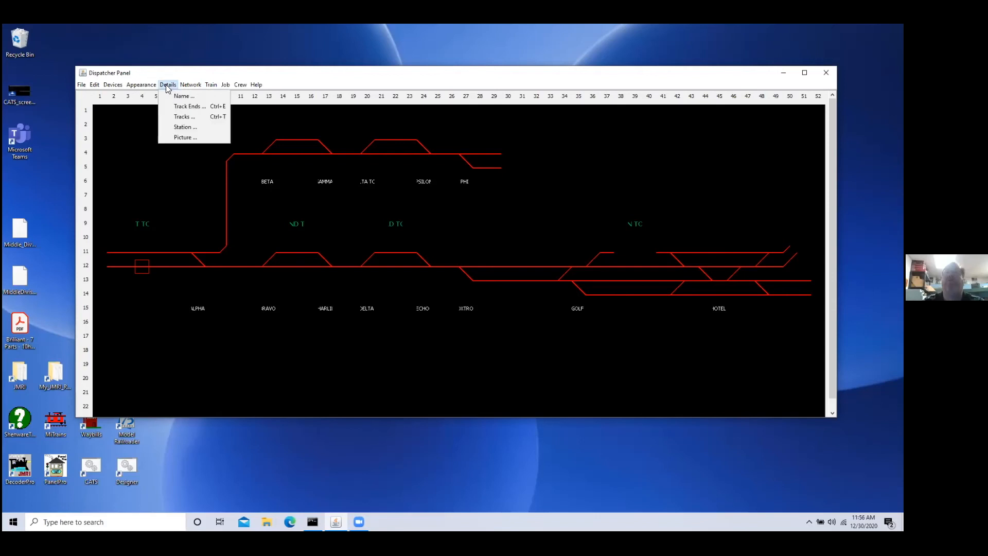
left_click(183, 127)
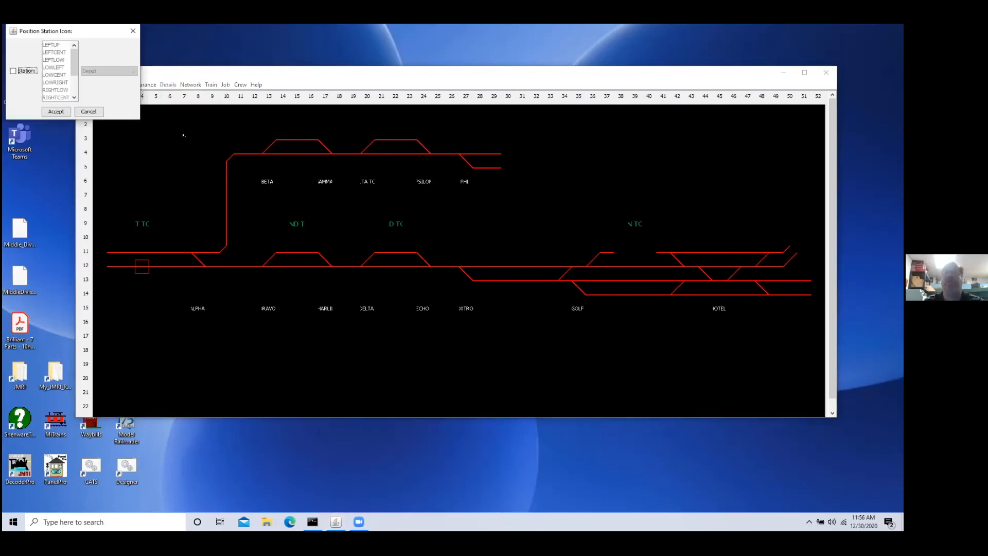
left_click(14, 72)
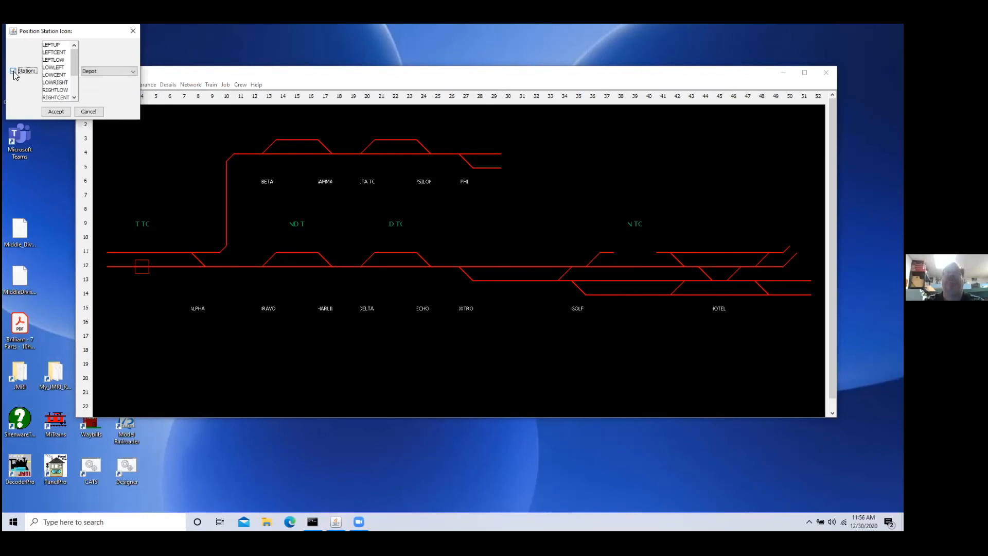
left_click(115, 74)
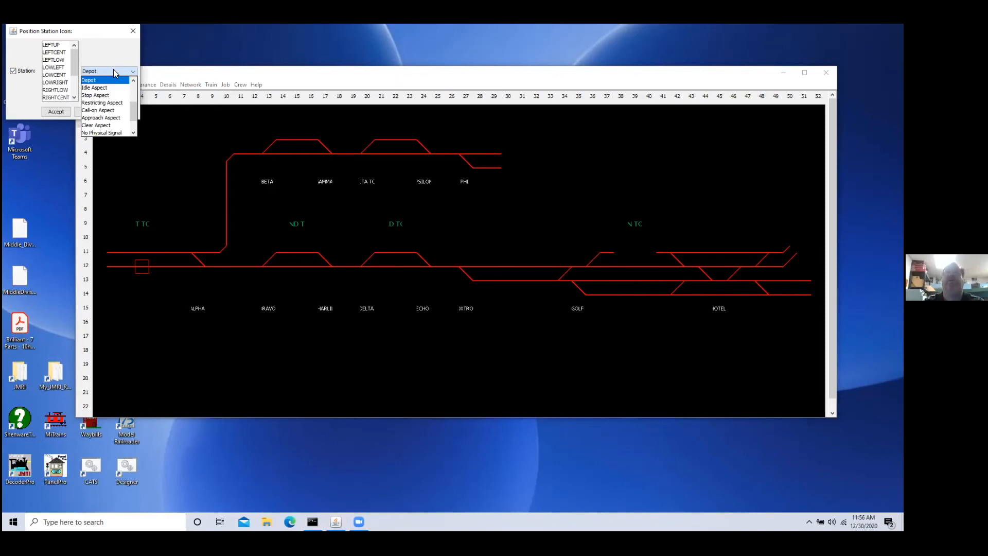
left_click(113, 69)
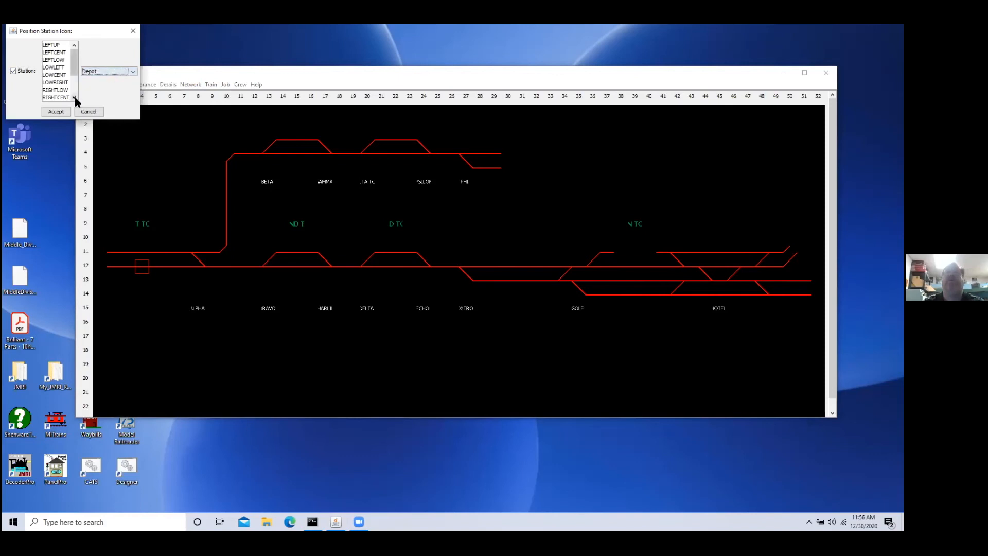
left_click(61, 76)
left_click(56, 112)
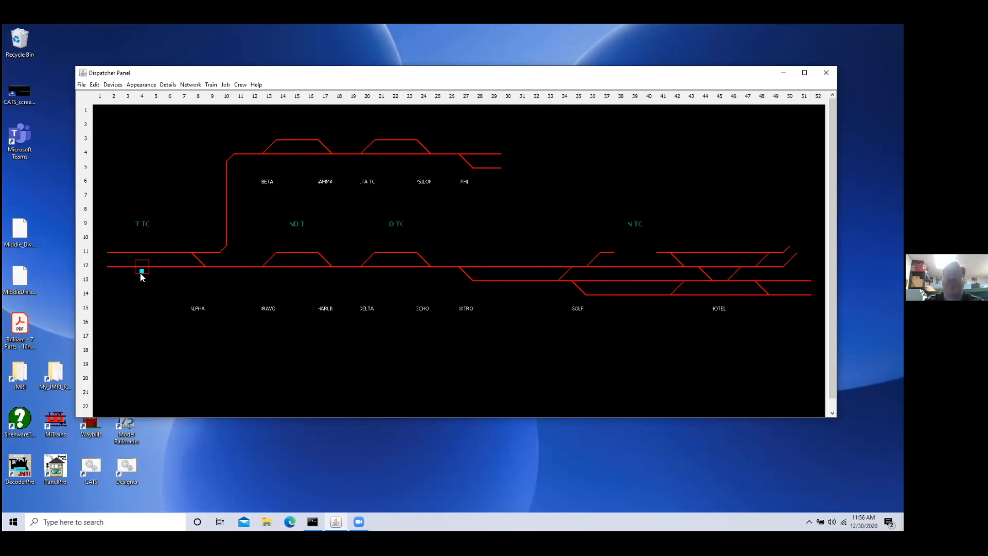
Step: Add a Depot station icon at position UPCENT on the siding tile at column 15, row 11
left_click(296, 252)
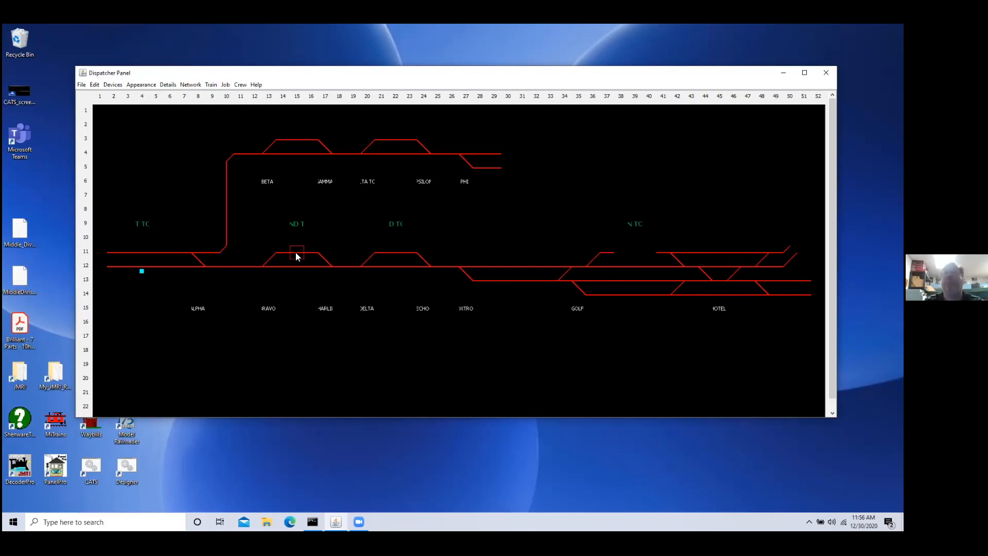
left_click(167, 85)
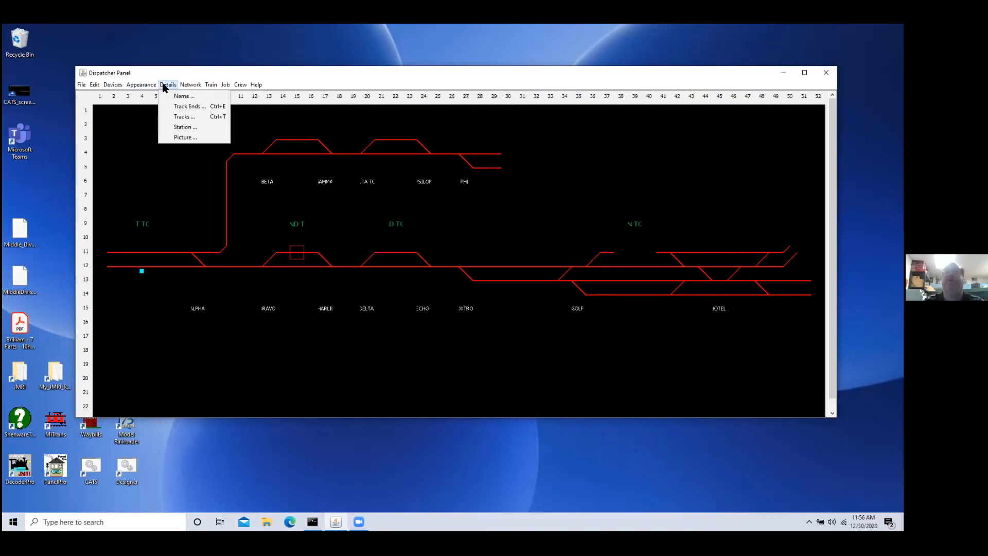
left_click(184, 129)
left_click(14, 71)
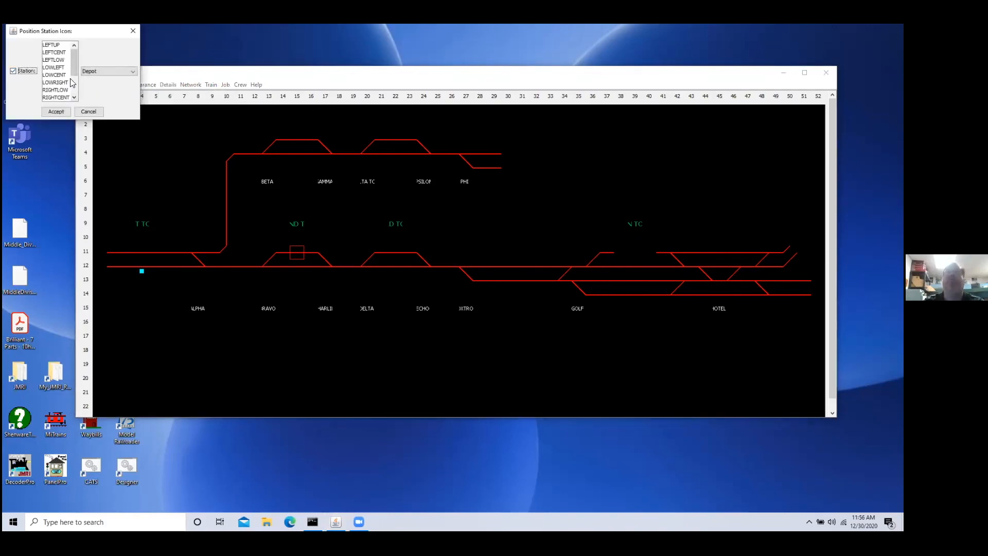
left_click(74, 97)
left_click(57, 82)
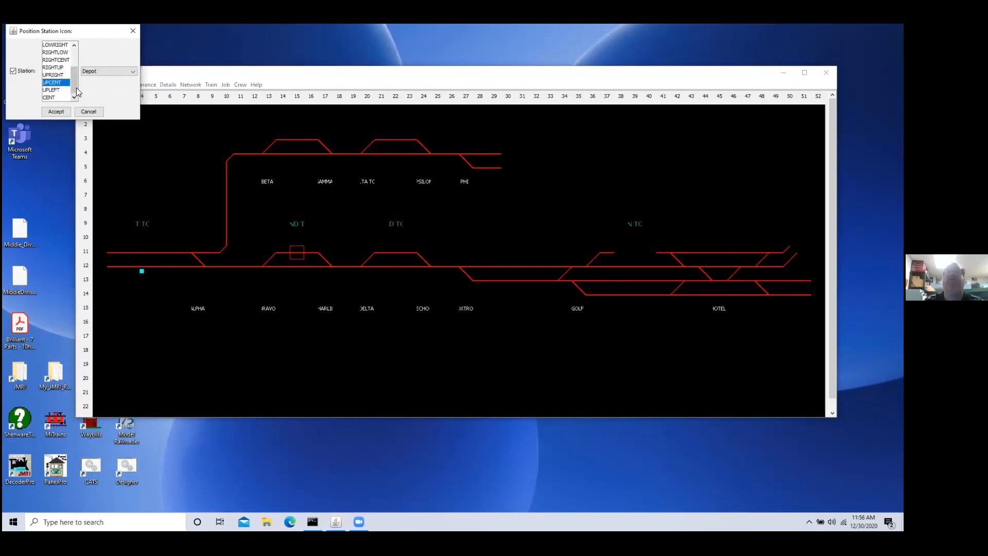
left_click(56, 112)
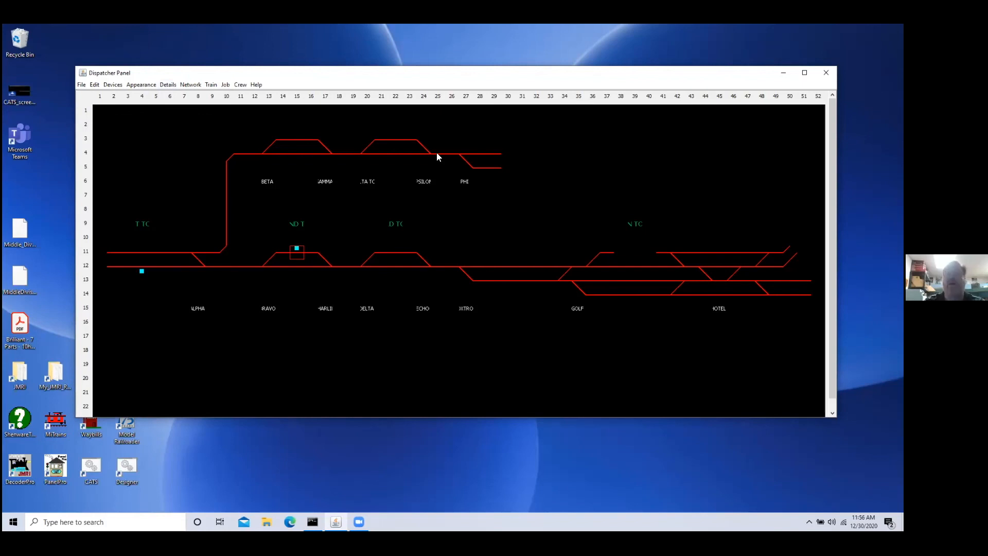
Step: Copy the UPCENT depot tile to column 22, row 11 and column 39, row 13, and the LOWCENT depot tile to column 39, row 14
left_click(393, 248)
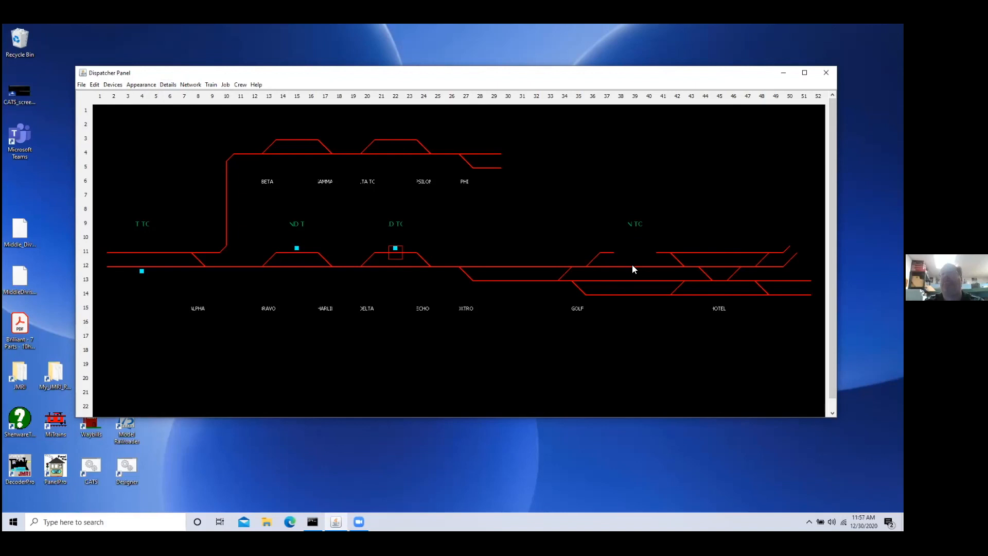
left_click(633, 282)
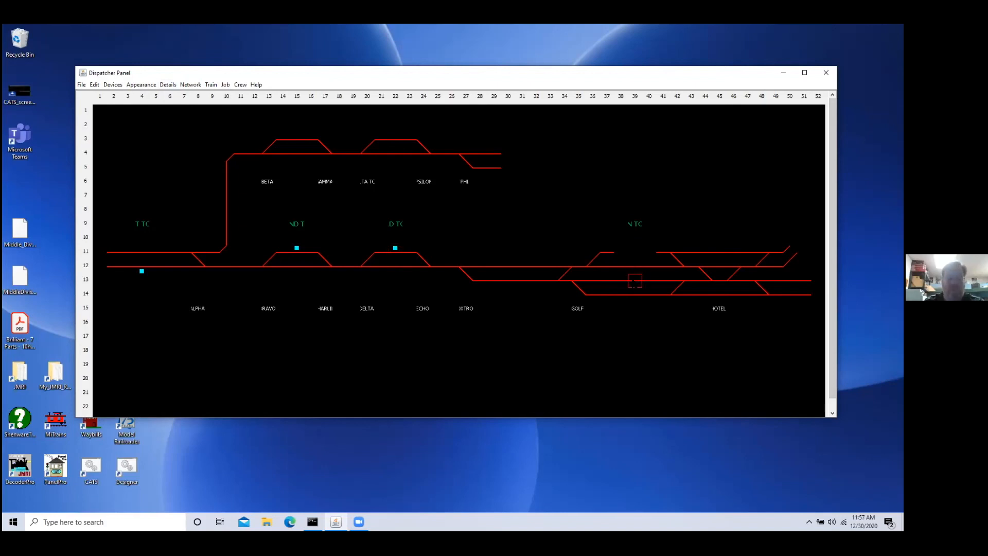
key("ctrl+v")
left_click(141, 269)
left_click(634, 295)
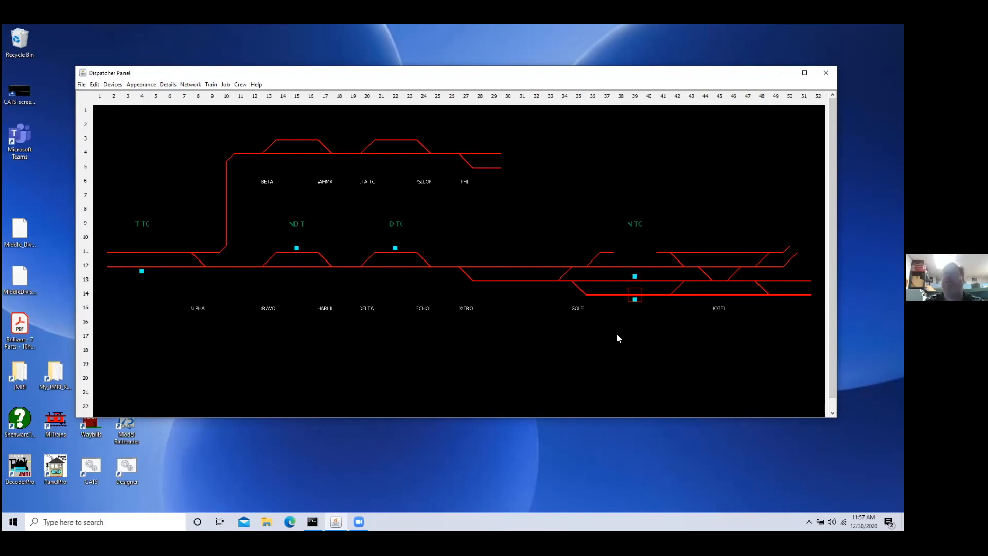